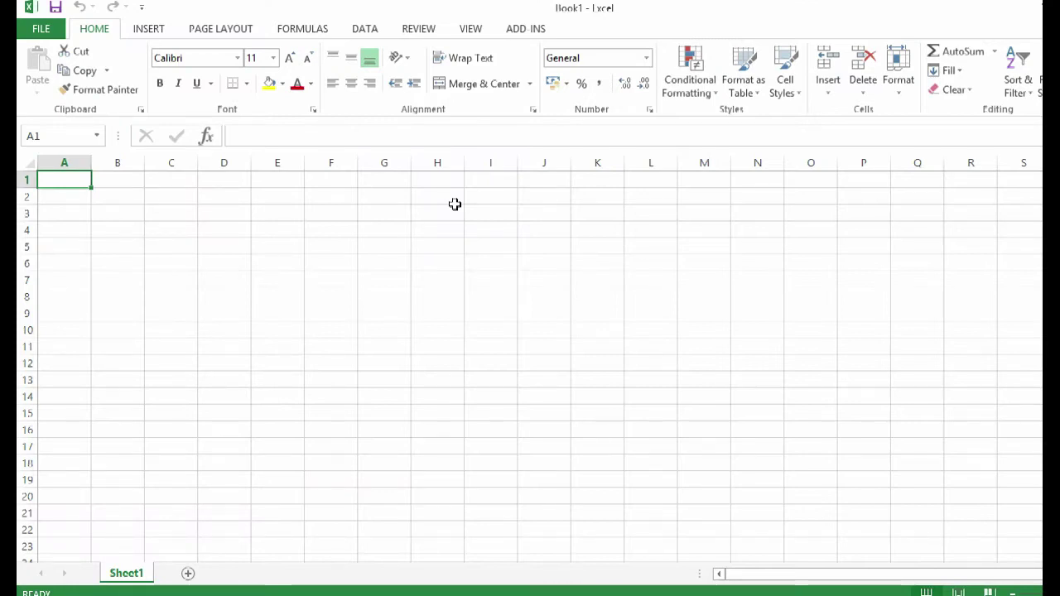
Step: Enter the column heading NUMBER in cell A1
{"action": "type", "text": "NUMB"}
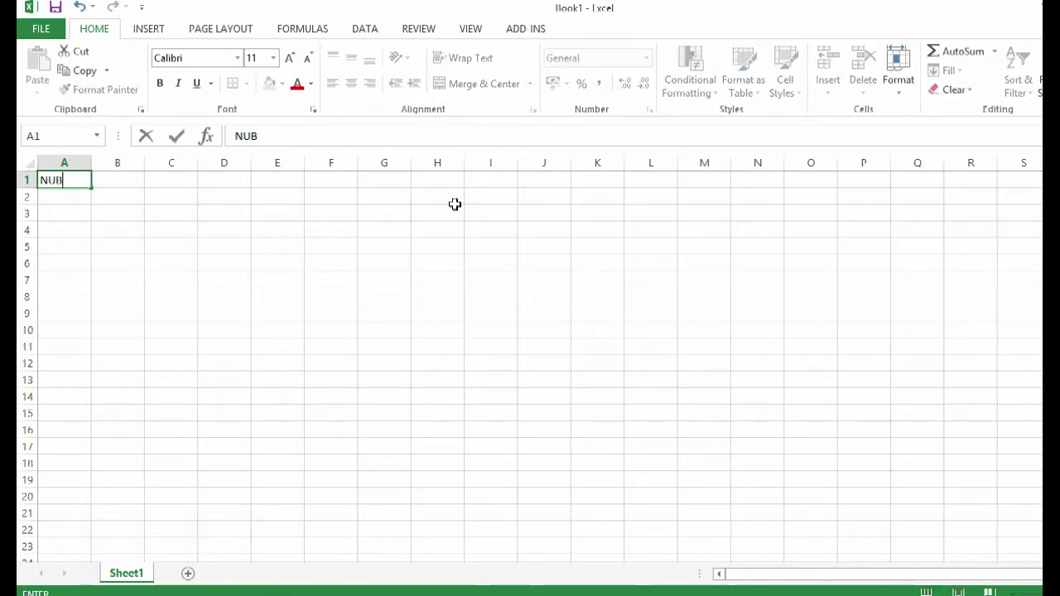
{"action": "key", "text": "BackSpace"}
{"action": "key", "text": "BackSpace"}
{"action": "type", "text": "MBER"}
{"action": "key", "text": "Return"}
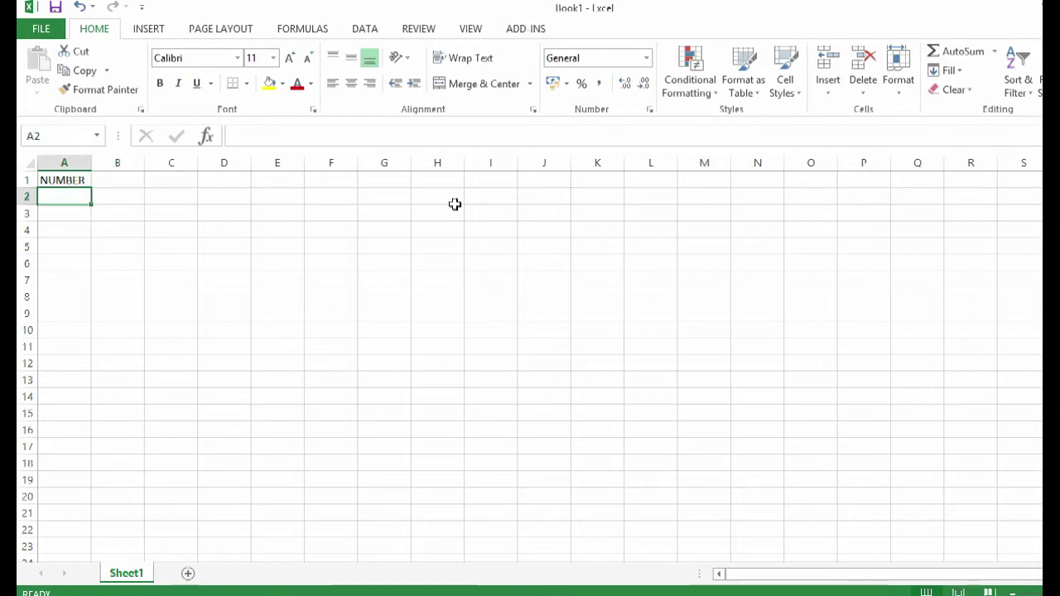
Step: Fill cells A2 to A5 under NUMBER with 36, 25, 14 and 56
{"action": "type", "text": "36"}
{"action": "key", "text": "Return"}
{"action": "type", "text": "25"}
{"action": "key", "text": "Return"}
{"action": "type", "text": "14"}
{"action": "key", "text": "Return"}
{"action": "type", "text": "56"}
{"action": "key", "text": "Return"}
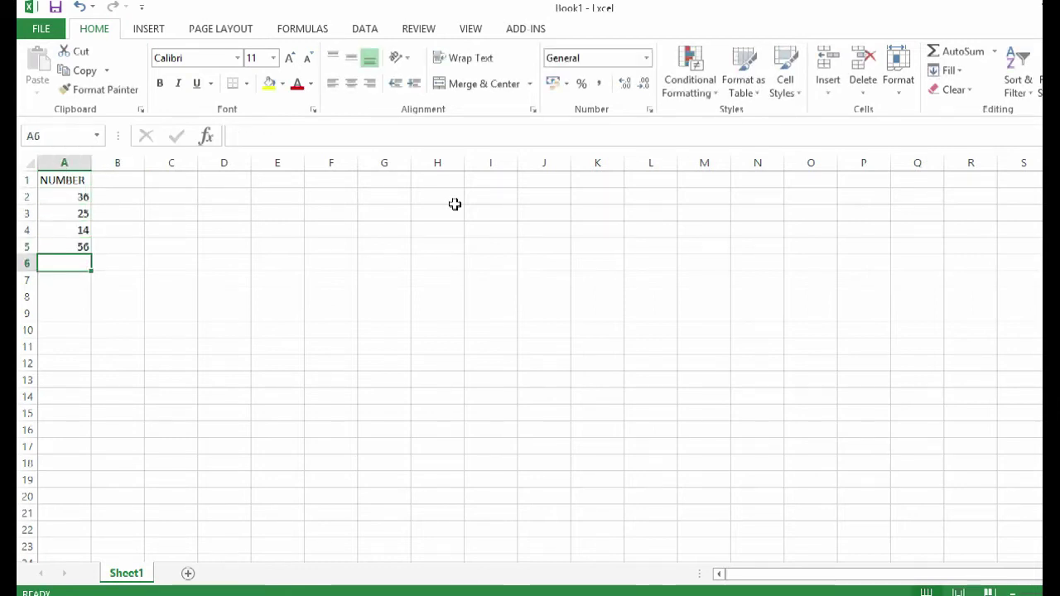
Step: Enter the column heading GCD / HCF in cell B1
{"action": "key", "text": "Up"}
{"action": "key", "text": "Up"}
{"action": "key", "text": "Right"}
{"action": "key", "text": "Up"}
{"action": "key", "text": "Up"}
{"action": "key", "text": "Up"}
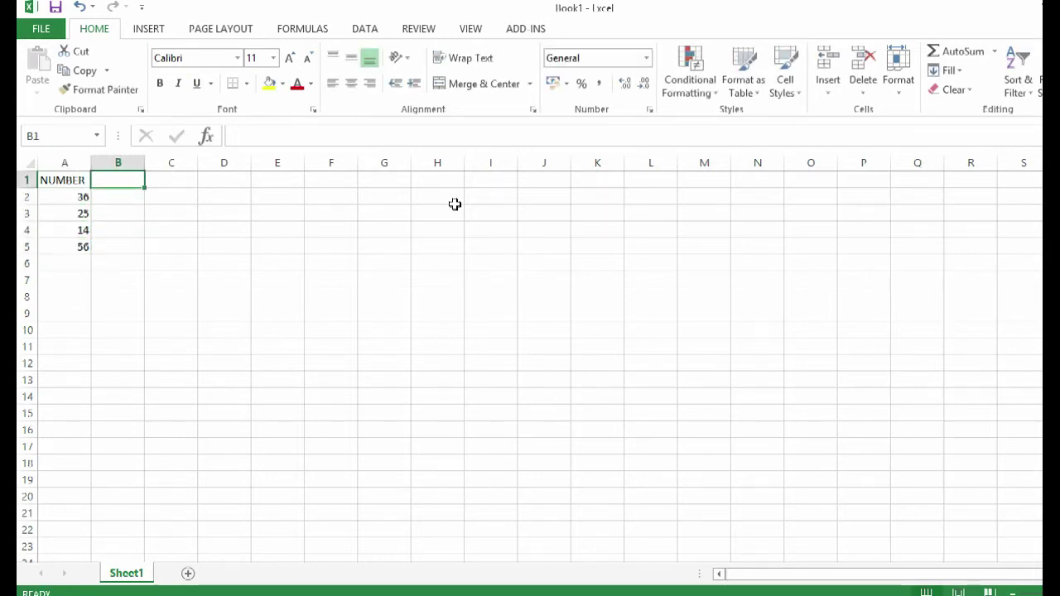
{"action": "type", "text": "GC"}
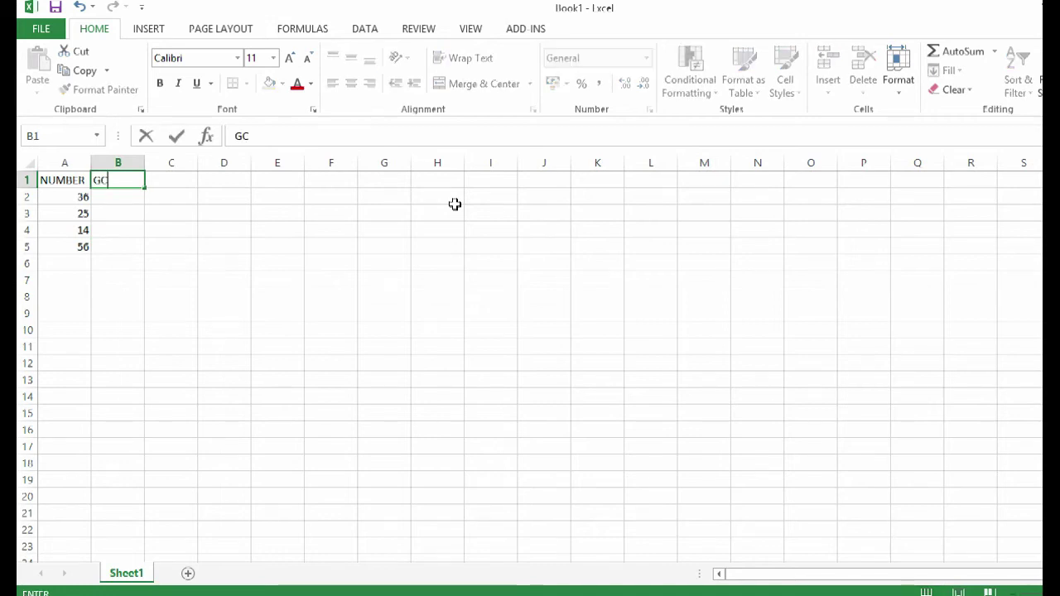
{"action": "type", "text": "D / HCF"}
{"action": "key", "text": "Return"}
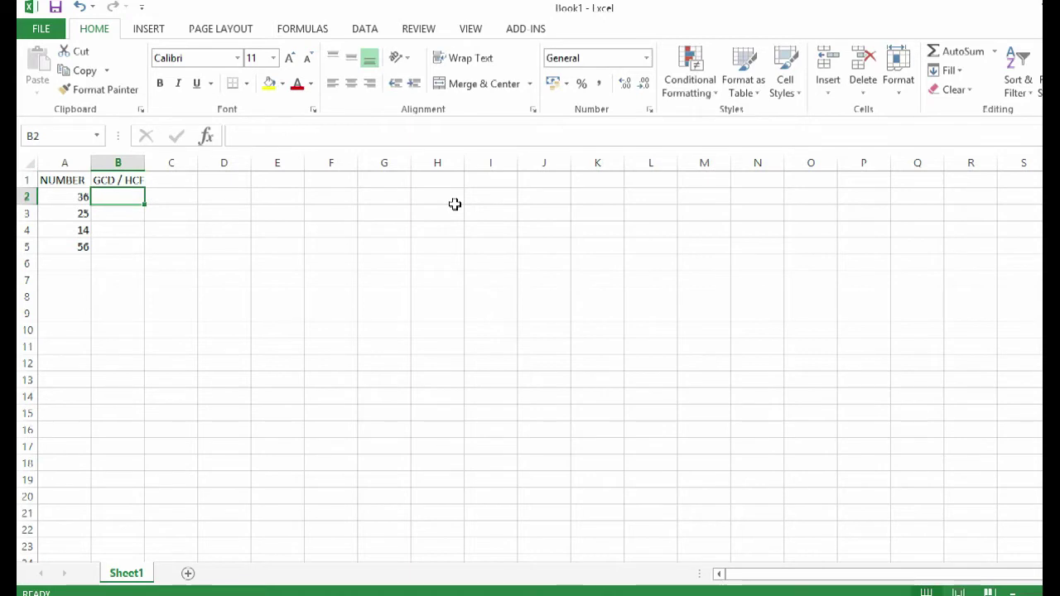
Step: Enter the heading LCM in cell C1 and fit column B's width to its heading
{"action": "key", "text": "Up"}
{"action": "key", "text": "Right"}
{"action": "type", "text": "LCM"}
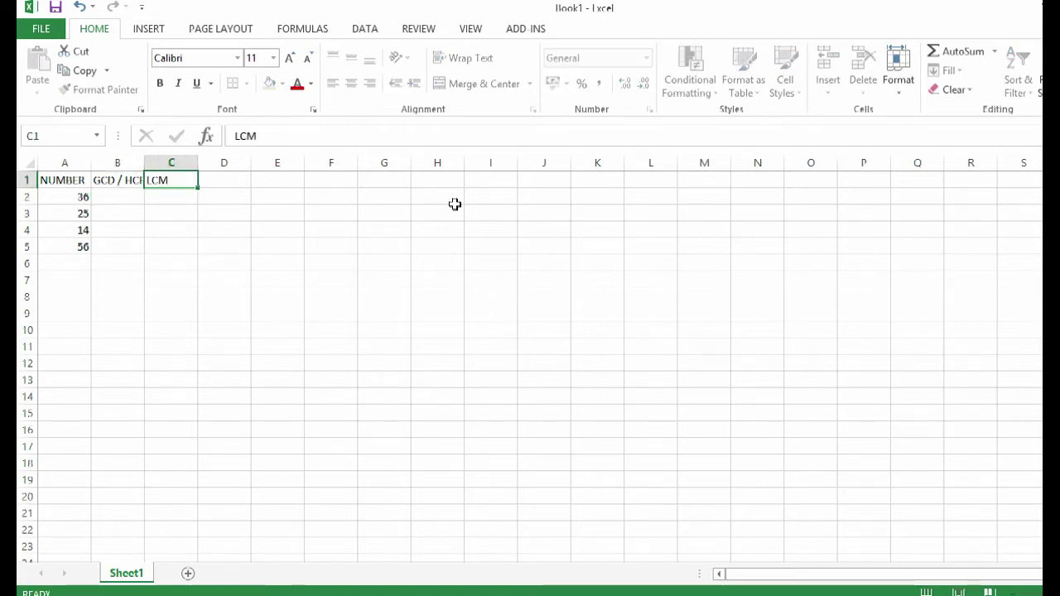
{"action": "key", "text": "Return"}
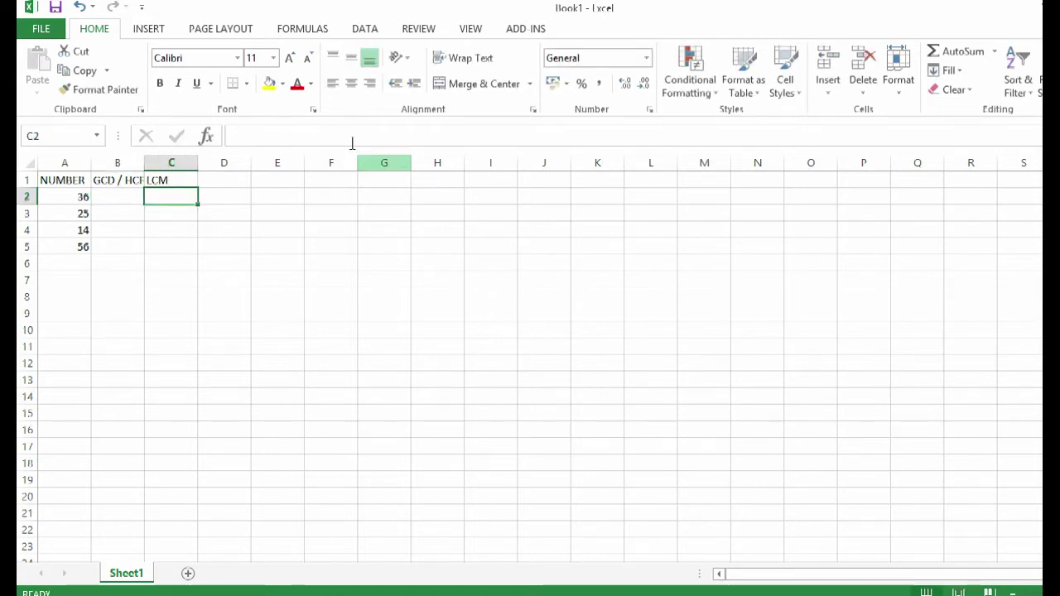
{"action": "double_click", "coordinate": [144, 163]}
Step: Calculate the greatest common divisor of A2:A5 in cell B2 with the GCD function
{"action": "left_click", "coordinate": [127, 197]}
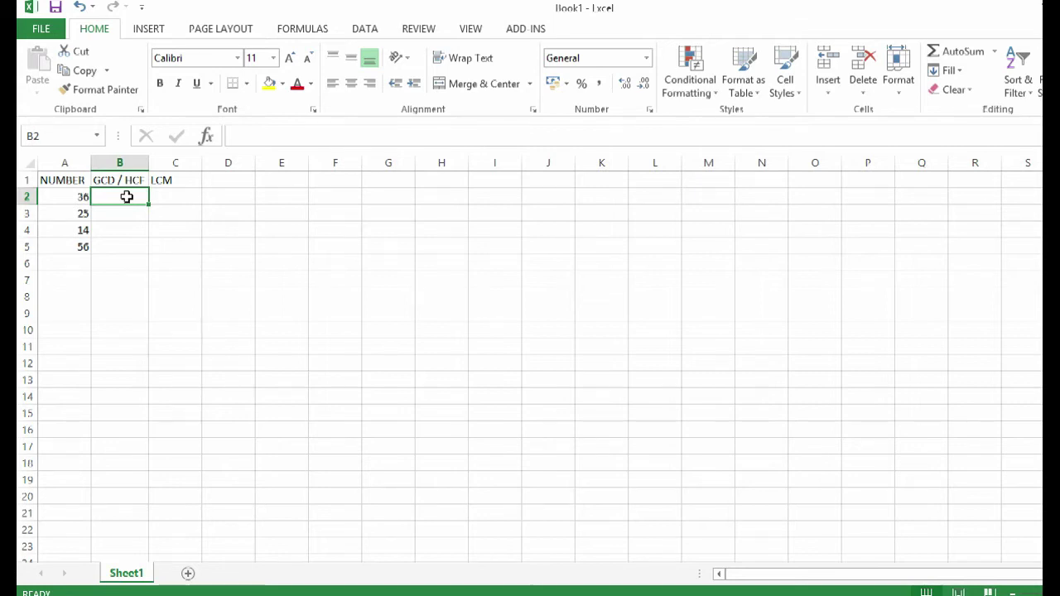
{"action": "type", "text": "=GCD"}
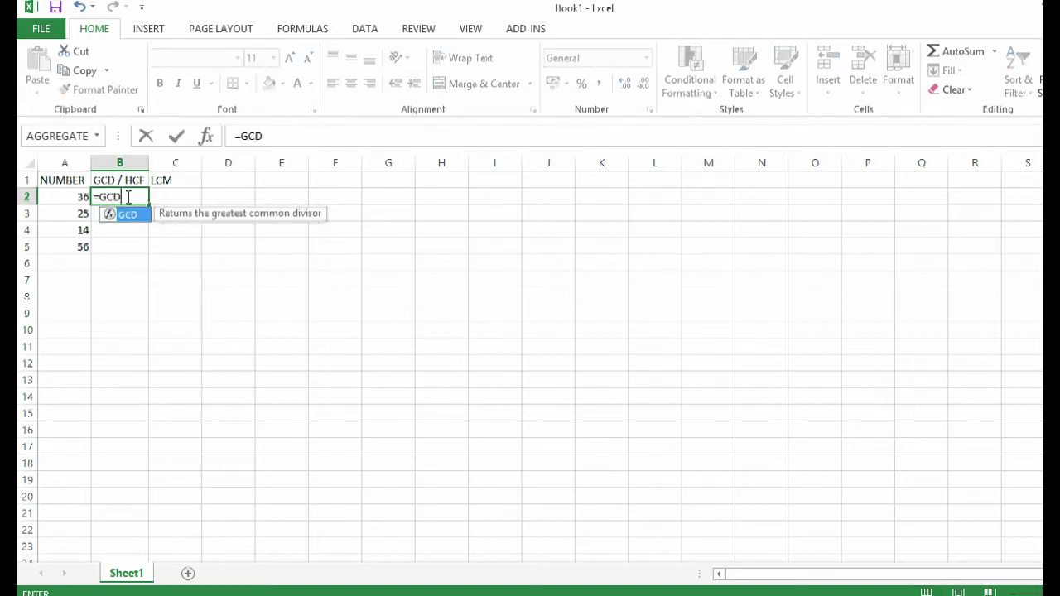
{"action": "type", "text": "("}
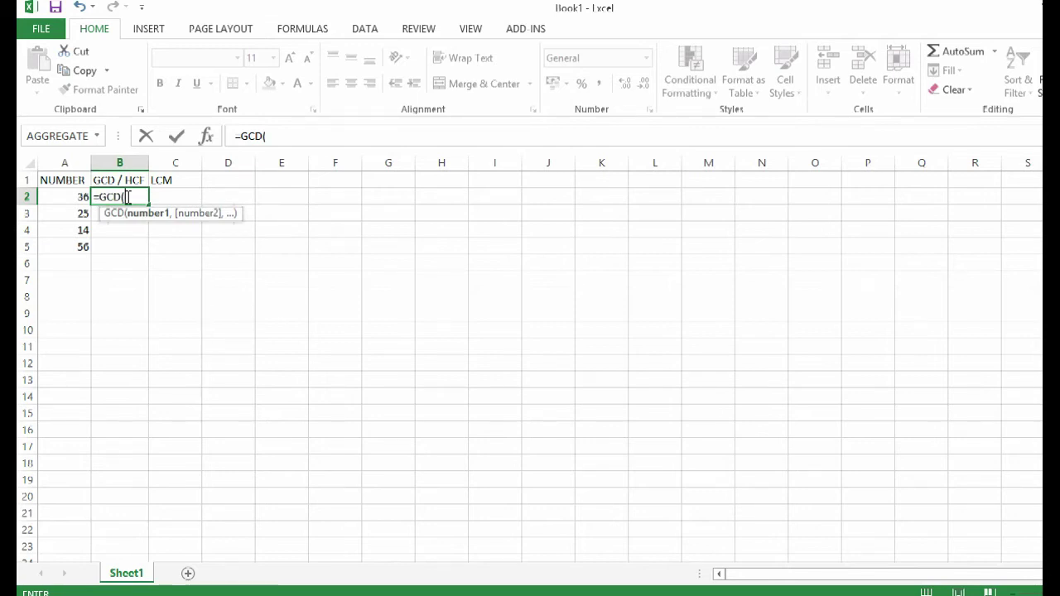
{"action": "left_click_drag", "start_coordinate": [75, 197], "coordinate": [79, 248]}
{"action": "key", "text": "Return"}
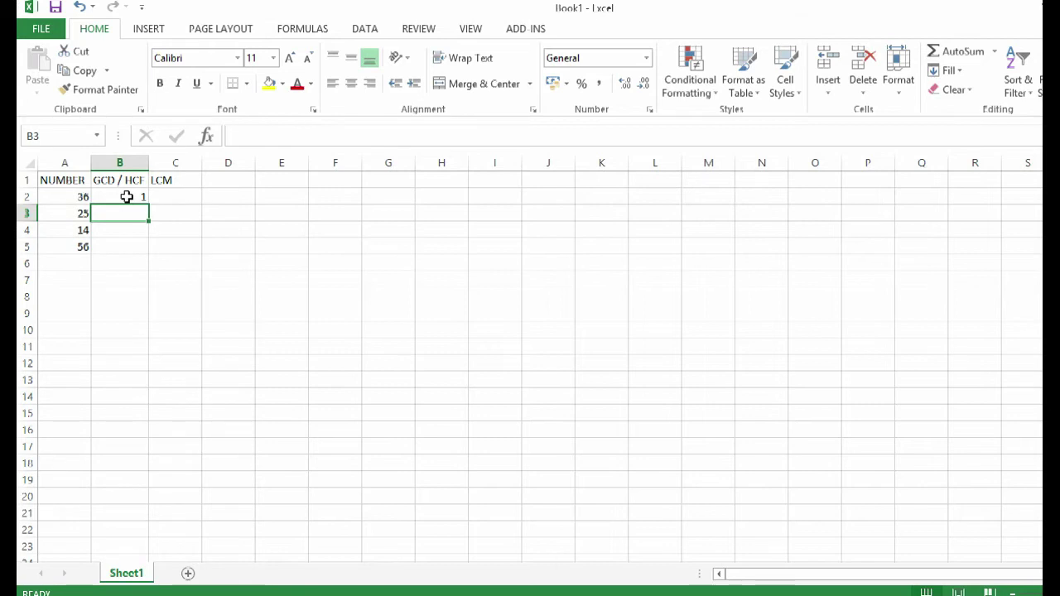
Step: Calculate the least common multiple of A2:A5 in cell C2 with the LCM function
{"action": "key", "text": "Up"}
{"action": "key", "text": "Right"}
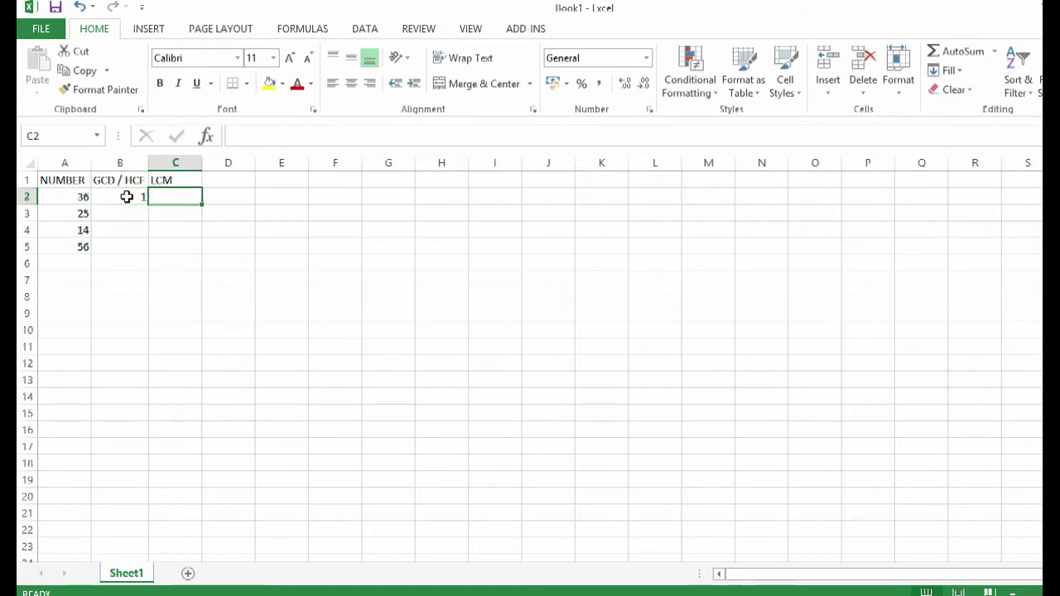
{"action": "type", "text": "=LCM("}
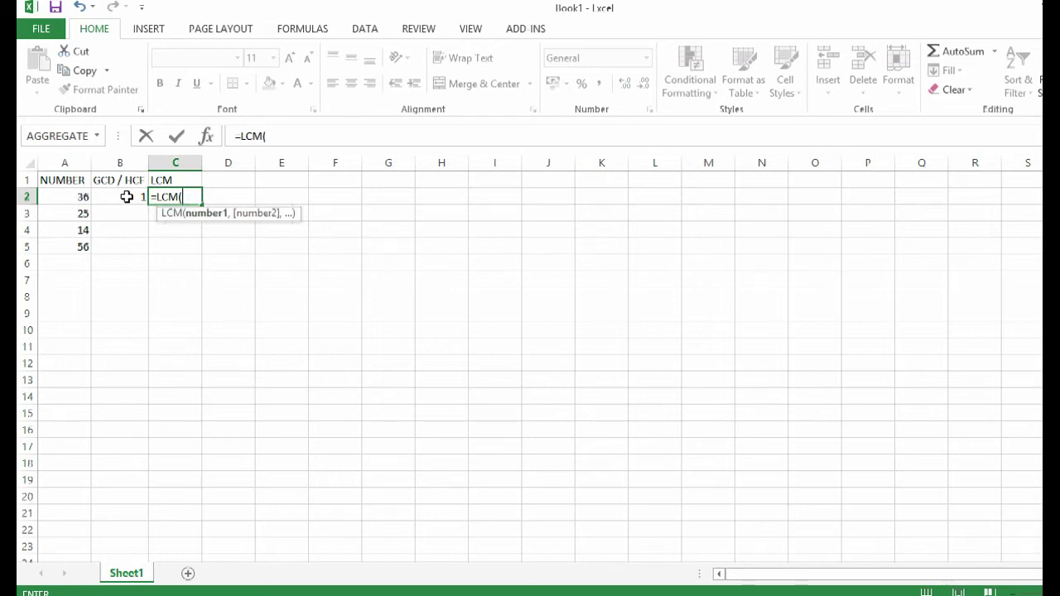
{"action": "key", "text": "Left"}
{"action": "key", "text": "Left"}
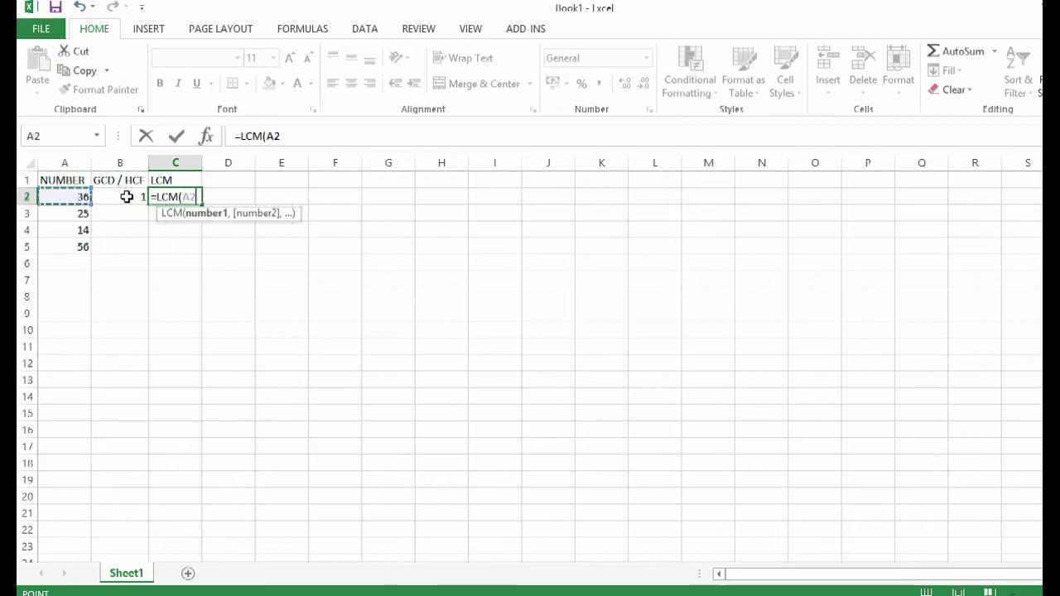
{"action": "key", "text": "shift+Down"}
{"action": "key", "text": "shift+Down"}
{"action": "key", "text": "shift+Down"}
{"action": "key", "text": "Return"}
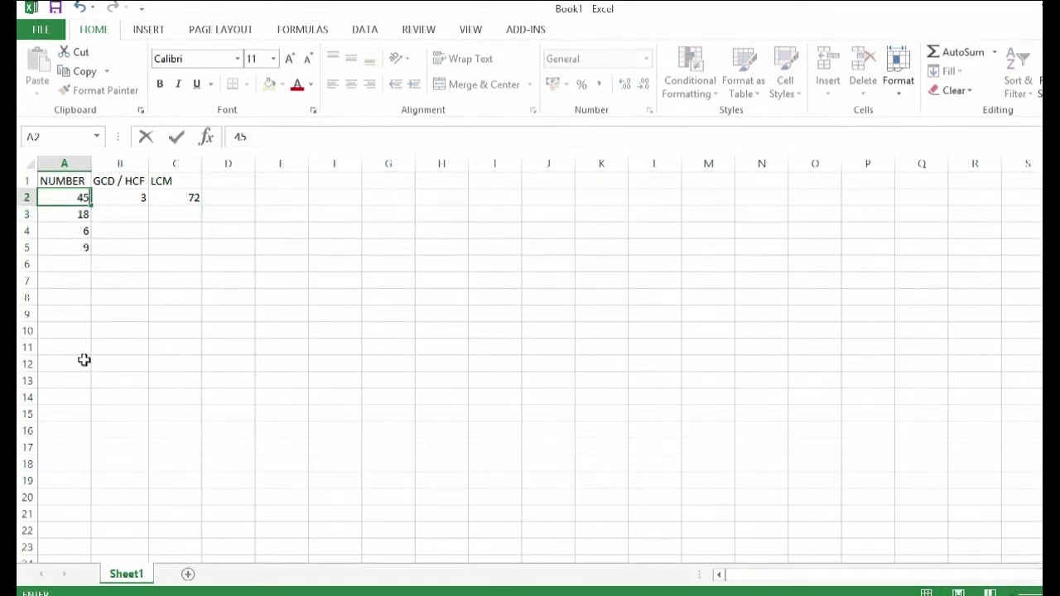
Step: Replace the numbers in A2 to A5 with 45, 69, 72 and 86
{"action": "key", "text": "Return"}
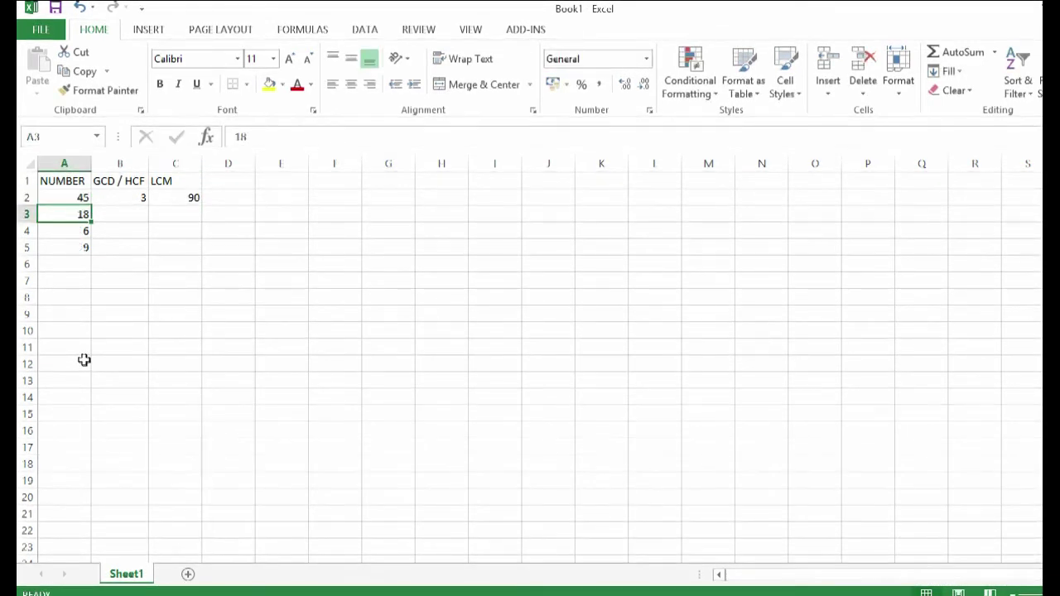
{"action": "type", "text": "69"}
{"action": "key", "text": "Return"}
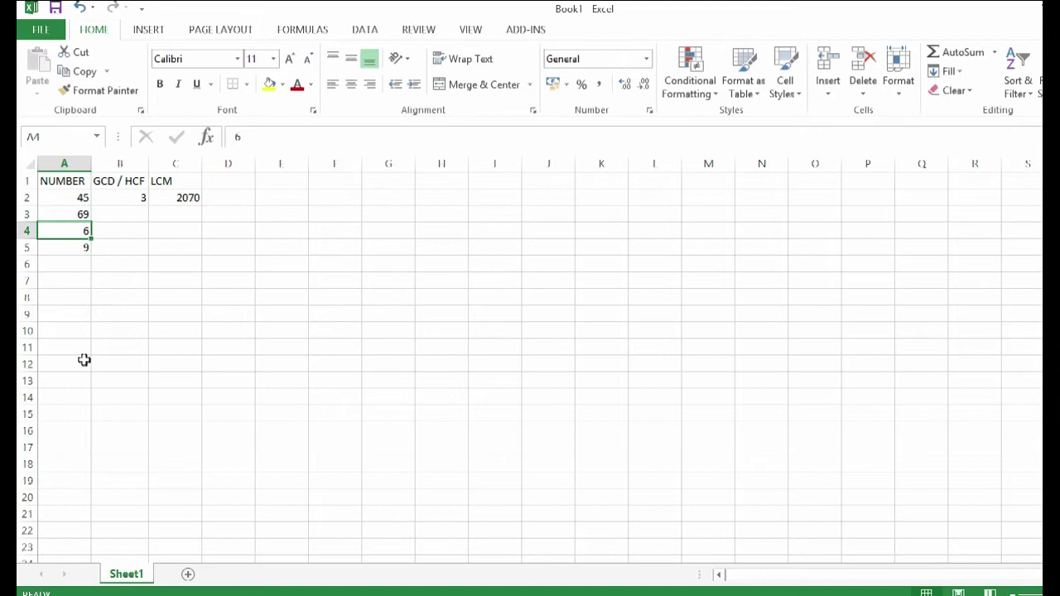
{"action": "type", "text": "72"}
{"action": "key", "text": "Return"}
{"action": "type", "text": "86"}
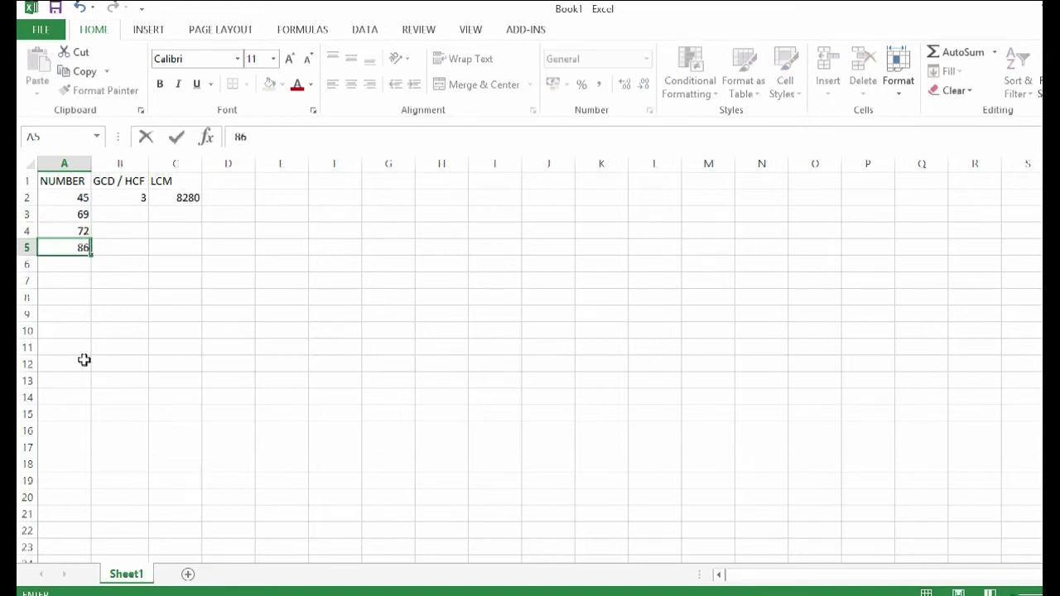
{"action": "key", "text": "Return"}
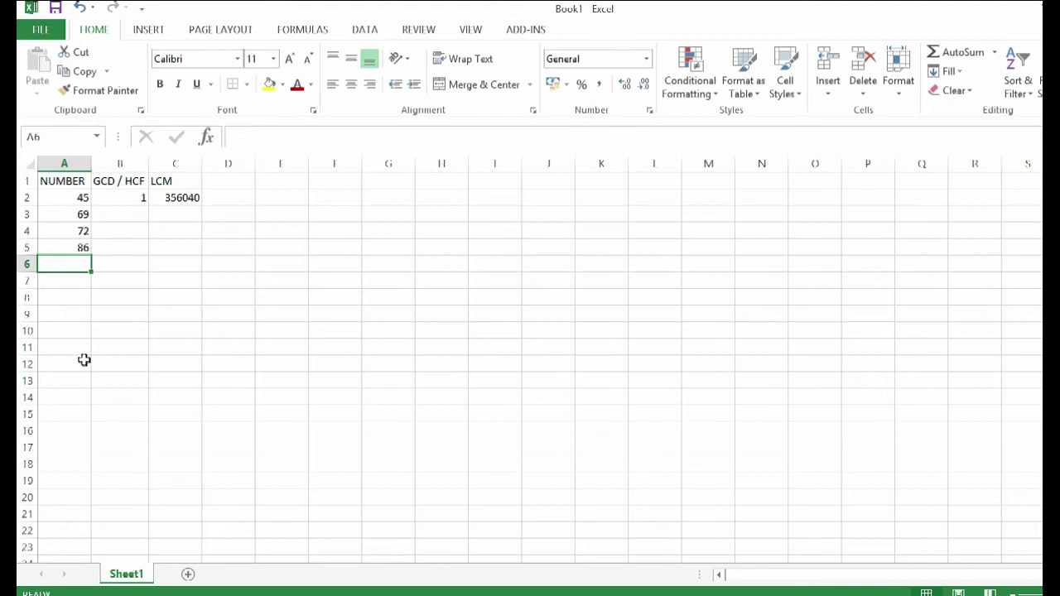
Step: Delete columns B through D, including the GCD / HCF and LCM results
{"action": "left_click", "coordinate": [119, 164]}
{"action": "key", "text": "shift+Right"}
{"action": "key", "text": "shift+Right"}
{"action": "right_click", "coordinate": [209, 186]}
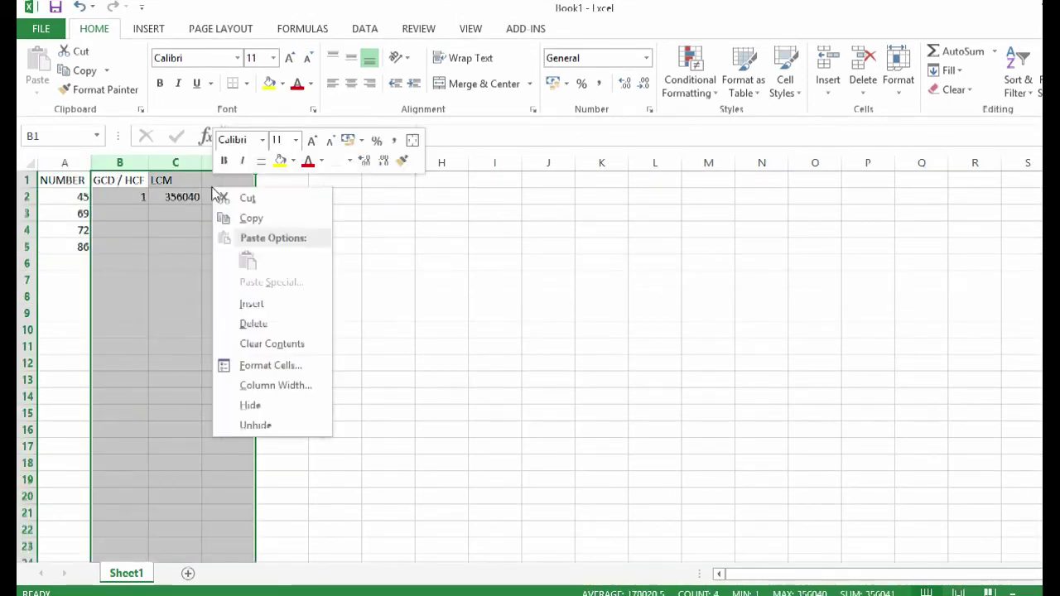
{"action": "left_click", "coordinate": [243, 325]}
Step: Extend the NUMBER list with 28 in cell A6 and 36 in cell A7
{"action": "left_click", "coordinate": [70, 261]}
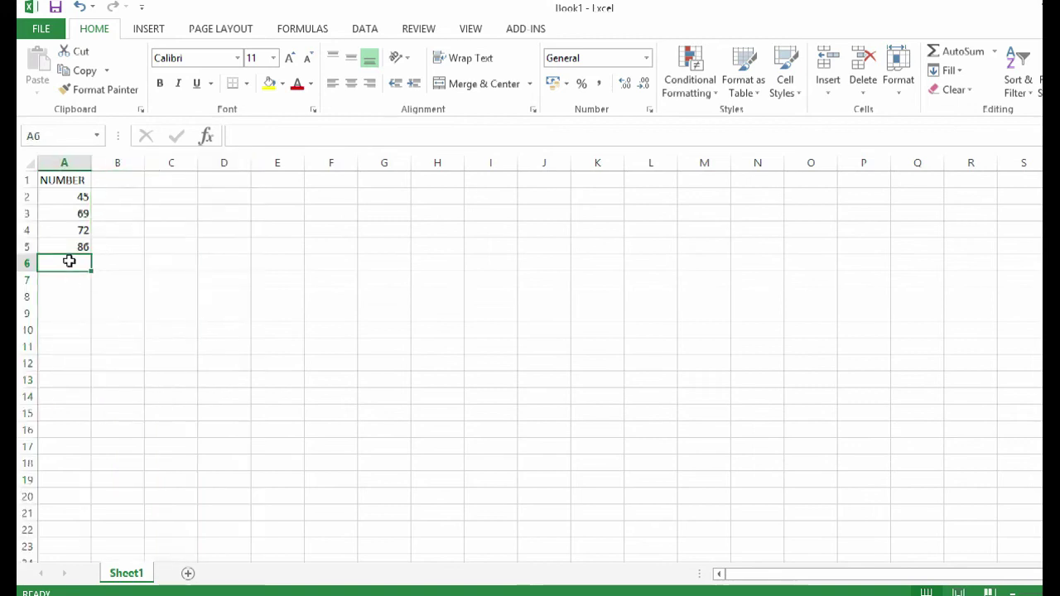
{"action": "type", "text": "28"}
{"action": "key", "text": "Return"}
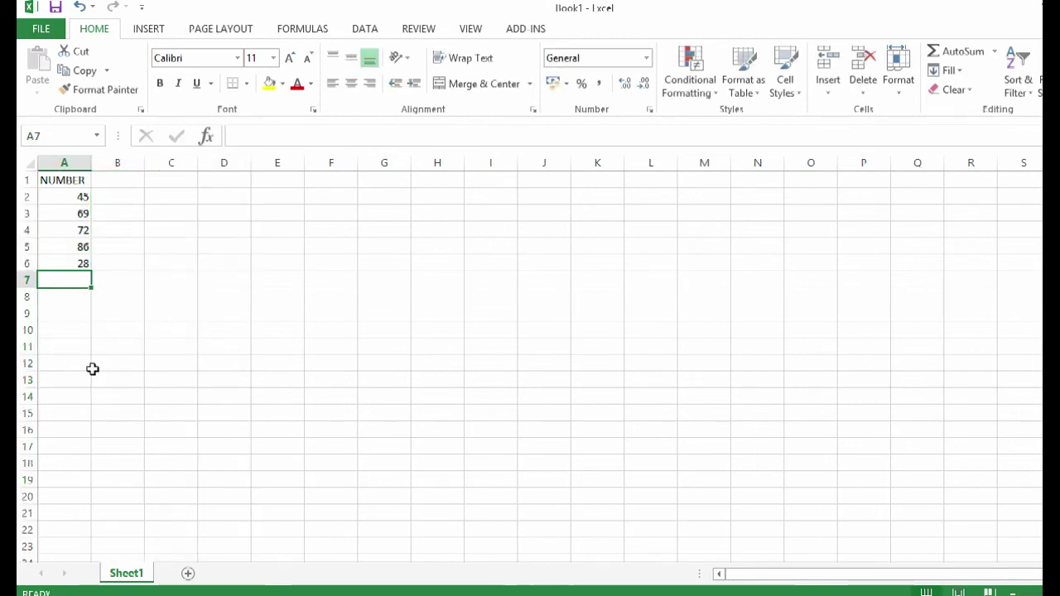
{"action": "type", "text": "36"}
{"action": "key", "text": "Return"}
Step: Enter the column heading DIVISOR in cell B1
{"action": "key", "text": "Up"}
{"action": "key", "text": "Up"}
{"action": "key", "text": "Right"}
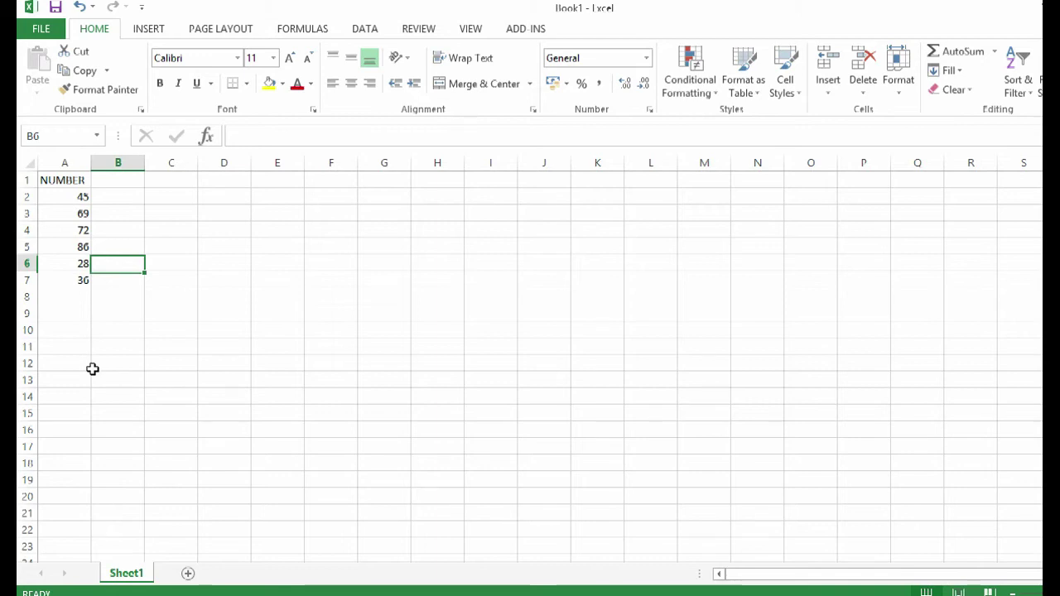
{"action": "key", "text": "Up"}
{"action": "key", "text": "Up"}
{"action": "key", "text": "Up"}
{"action": "key", "text": "Up"}
{"action": "key", "text": "Up"}
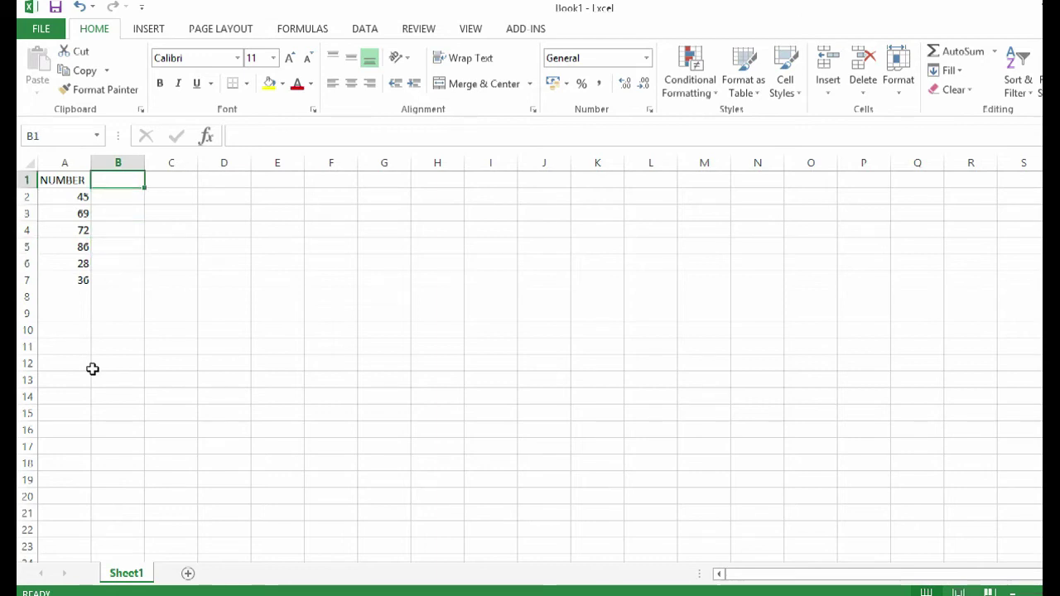
{"action": "type", "text": "DIVISOR"}
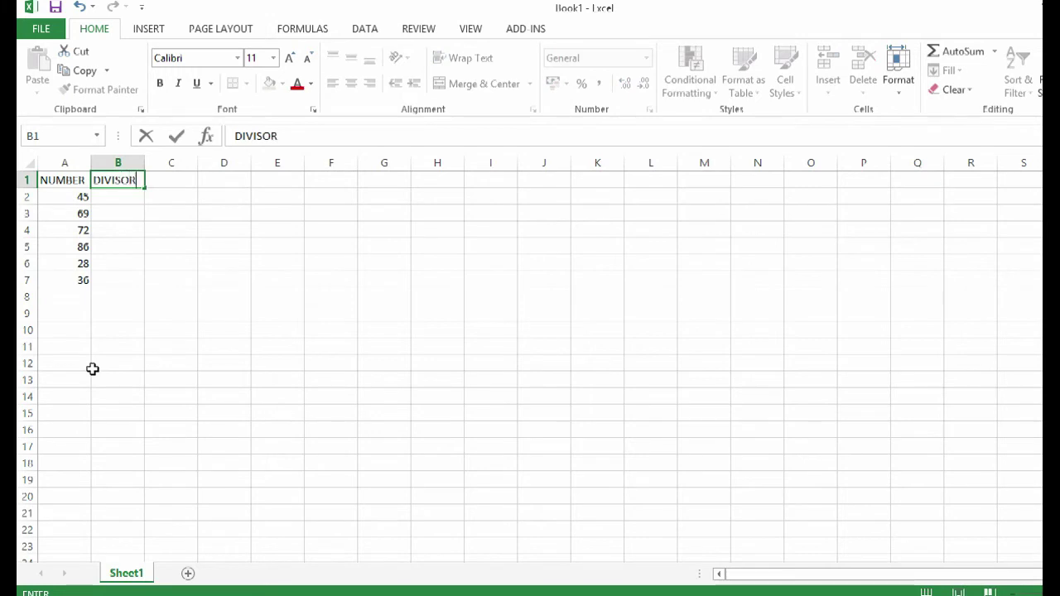
{"action": "key", "text": "Return"}
Step: Enter the headings QUOTIENT in cell C1 and REMAINDER in cell D1
{"action": "key", "text": "Up"}
{"action": "key", "text": "Right"}
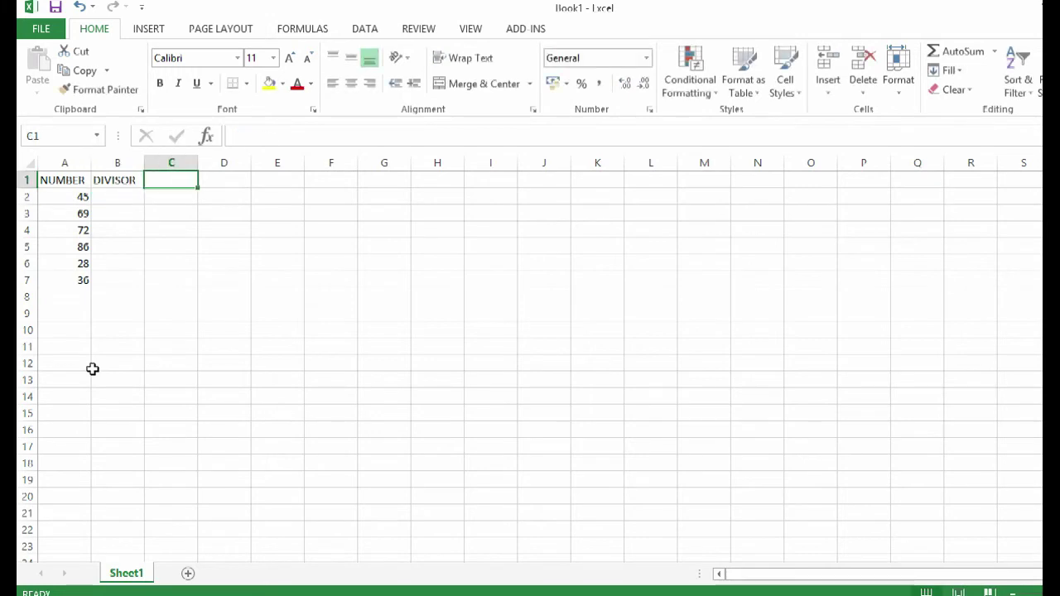
{"action": "type", "text": "QUO"}
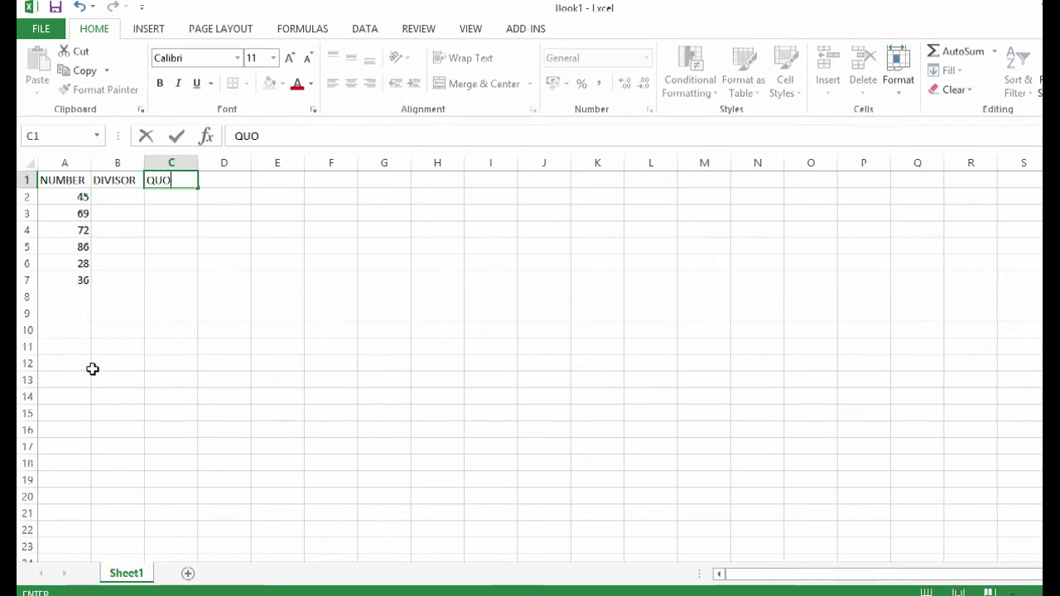
{"action": "type", "text": "TIEN"}
{"action": "key", "text": "Return"}
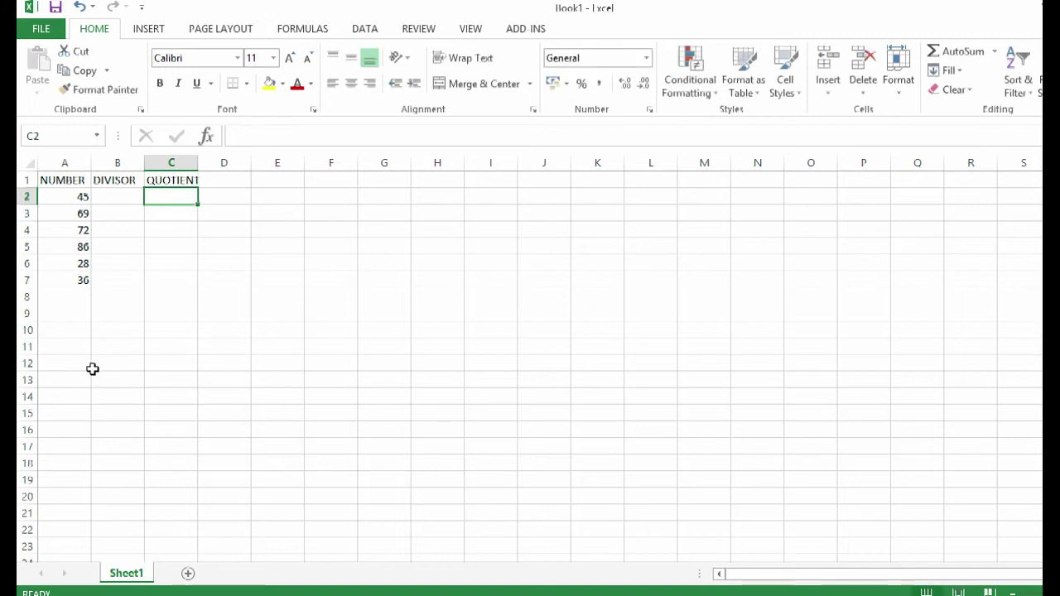
{"action": "key", "text": "Up"}
{"action": "key", "text": "Right"}
{"action": "type", "text": "REMAINDER"}
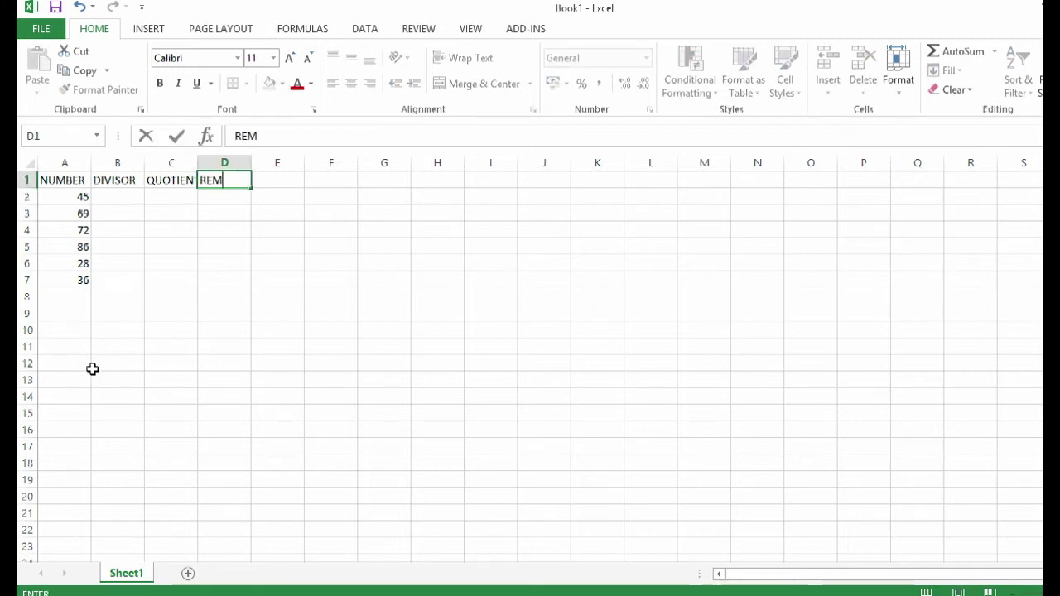
{"action": "key", "text": "Return"}
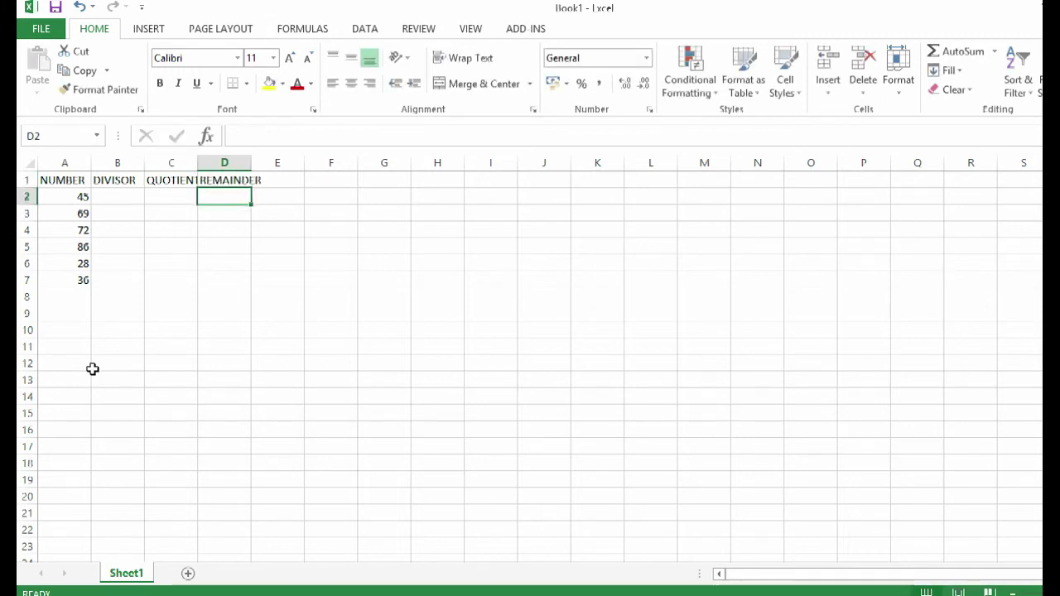
Step: Fill cells B2 to B7 under DIVISOR with 8, 6, 7, 9, 4 and 5
{"action": "key", "text": "Left"}
{"action": "key", "text": "Left"}
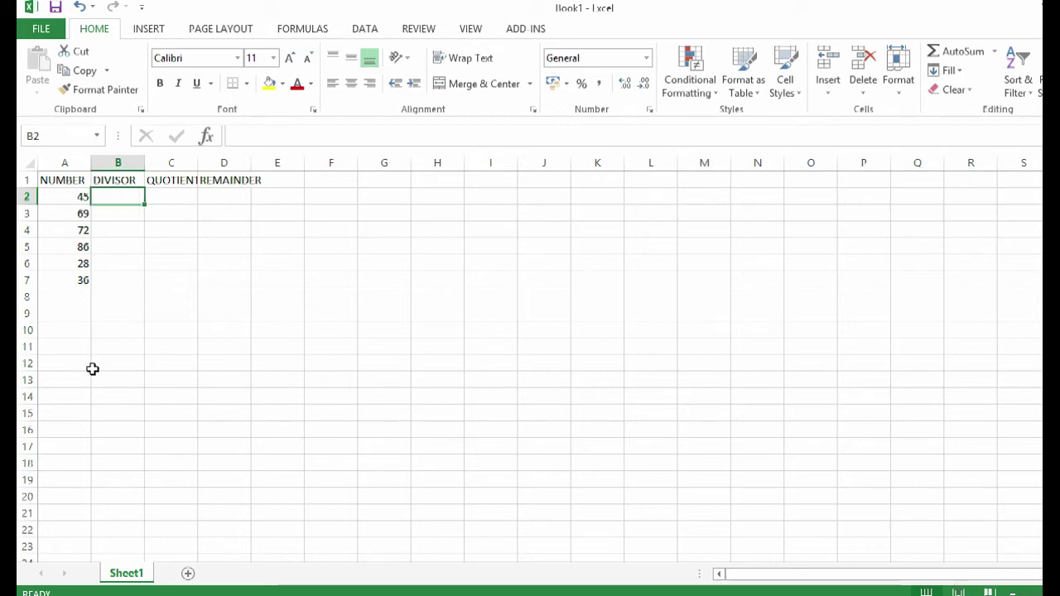
{"action": "type", "text": "8"}
{"action": "key", "text": "Return"}
{"action": "type", "text": "6"}
{"action": "key", "text": "Return"}
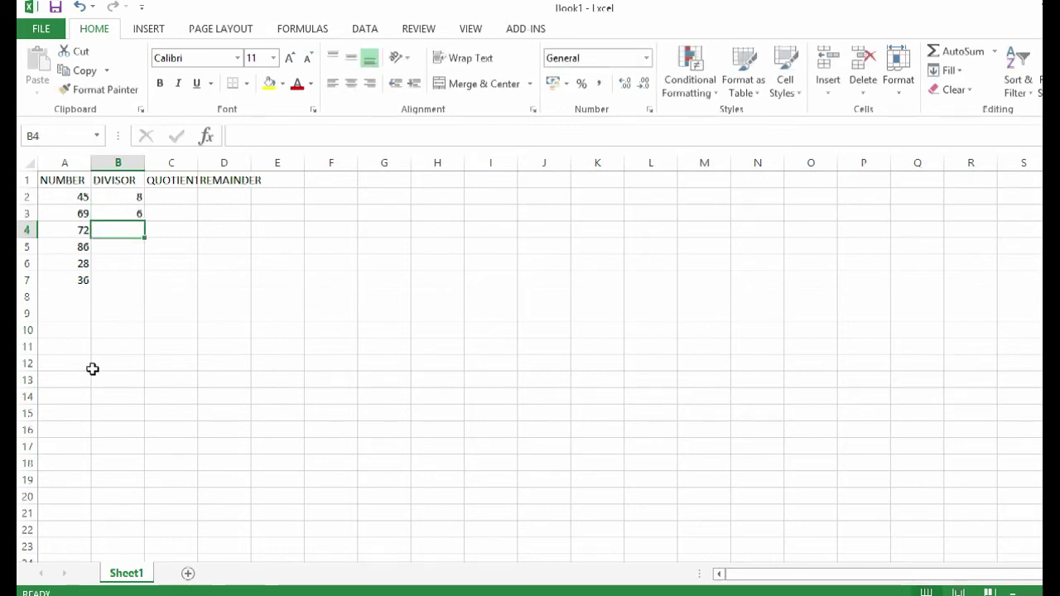
{"action": "type", "text": "7"}
{"action": "key", "text": "Return"}
{"action": "type", "text": "9"}
{"action": "key", "text": "Return"}
{"action": "type", "text": "4"}
{"action": "key", "text": "Return"}
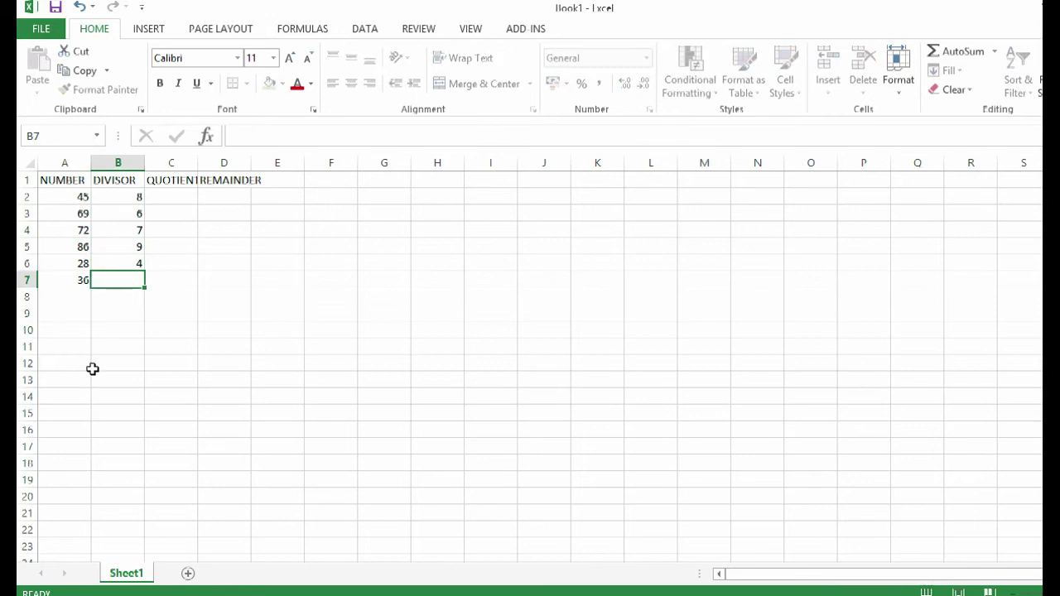
{"action": "type", "text": "5"}
{"action": "key", "text": "Return"}
Step: Enter the division formula =A2/B2 in cell C2 under QUOTIENT
{"action": "key", "text": "Up"}
{"action": "key", "text": "Up"}
{"action": "key", "text": "Up"}
{"action": "key", "text": "Up"}
{"action": "key", "text": "Up"}
{"action": "key", "text": "Up"}
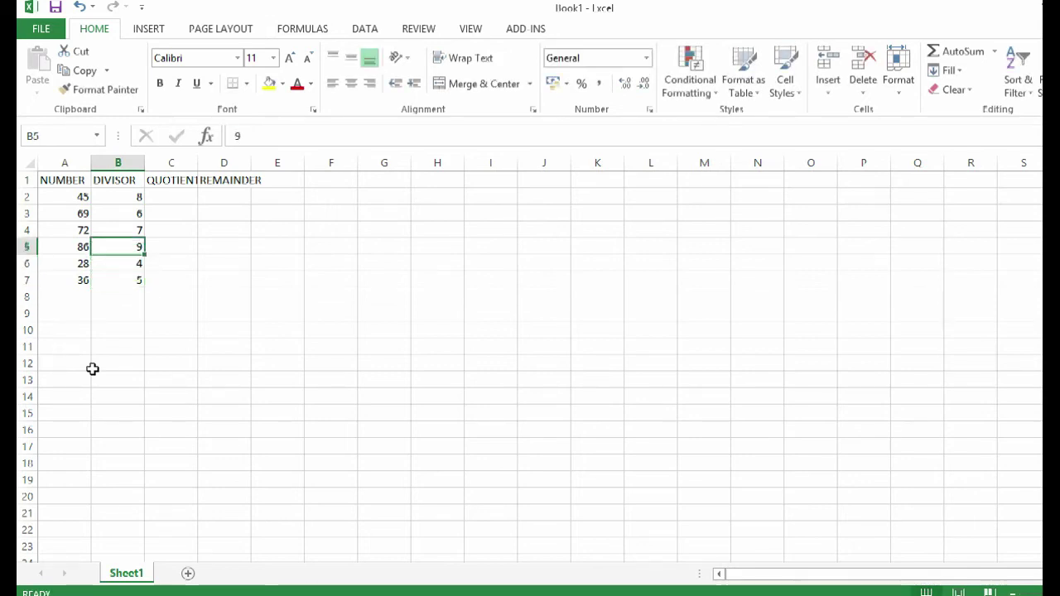
{"action": "key", "text": "Right"}
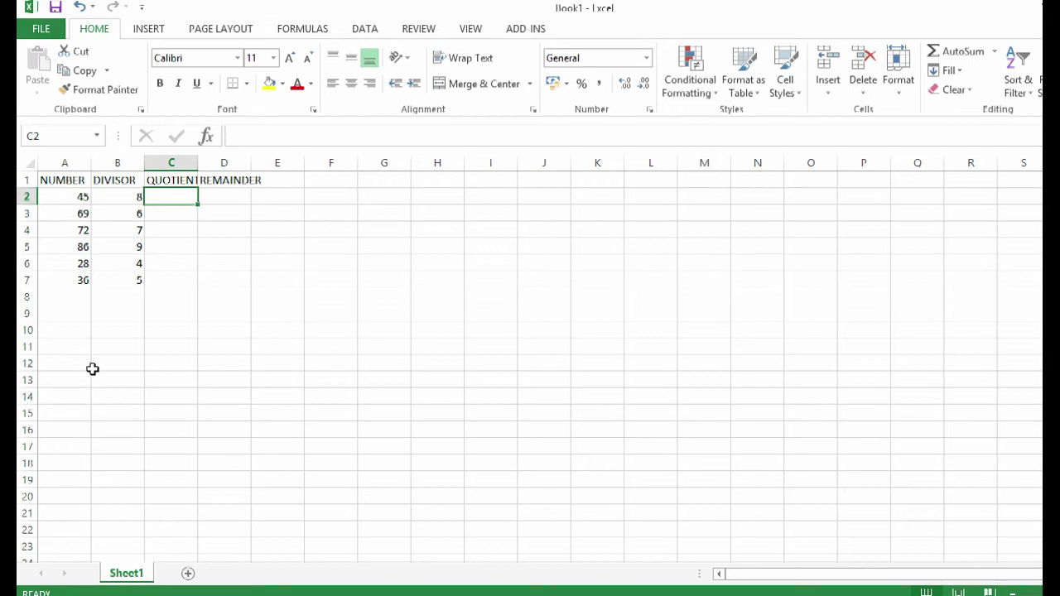
{"action": "type", "text": "=A2/"}
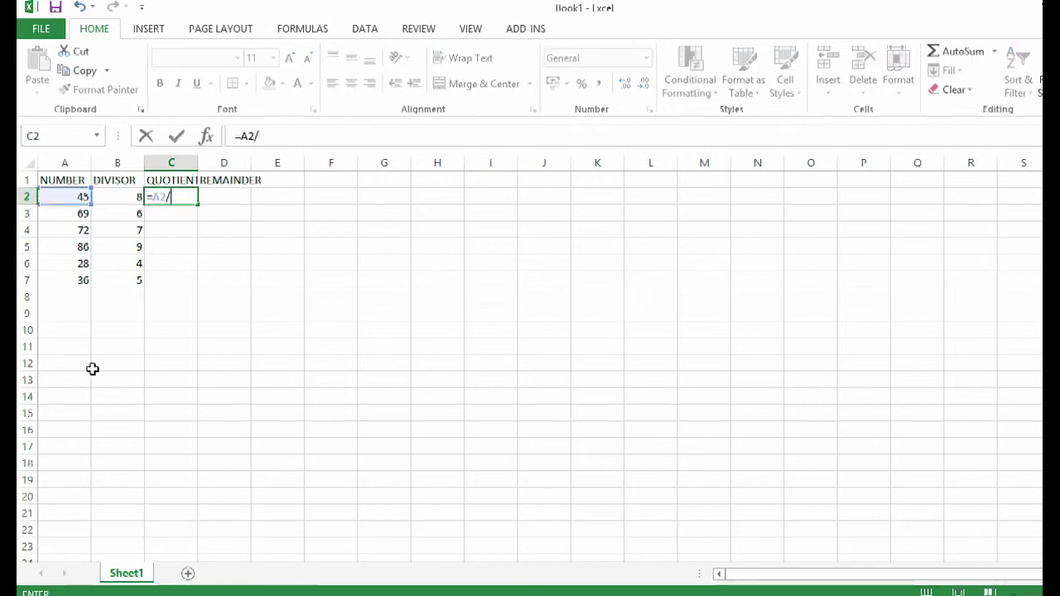
{"action": "key", "text": "Left"}
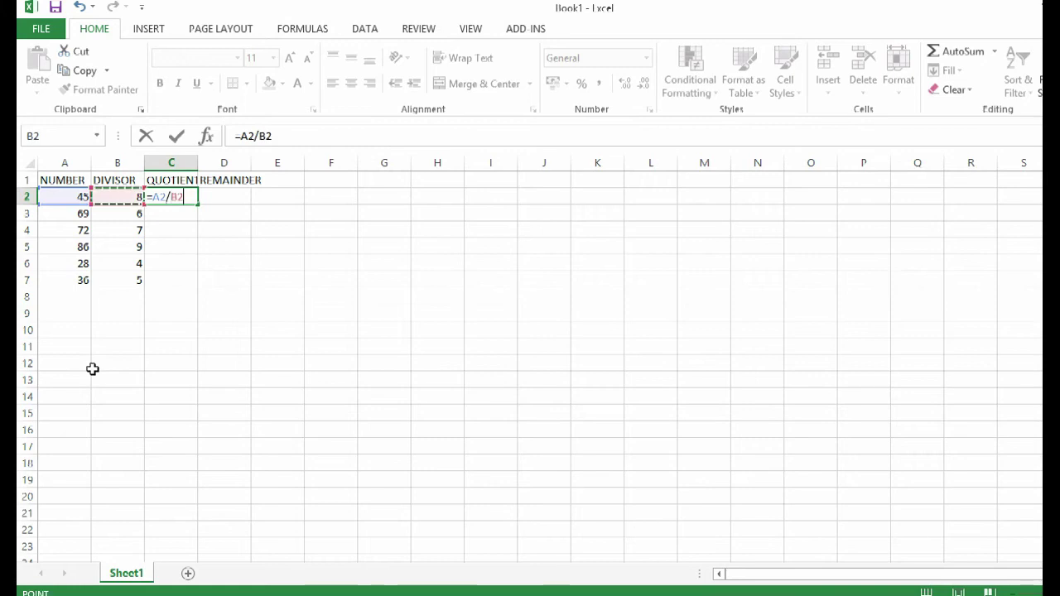
{"action": "key", "text": "Return"}
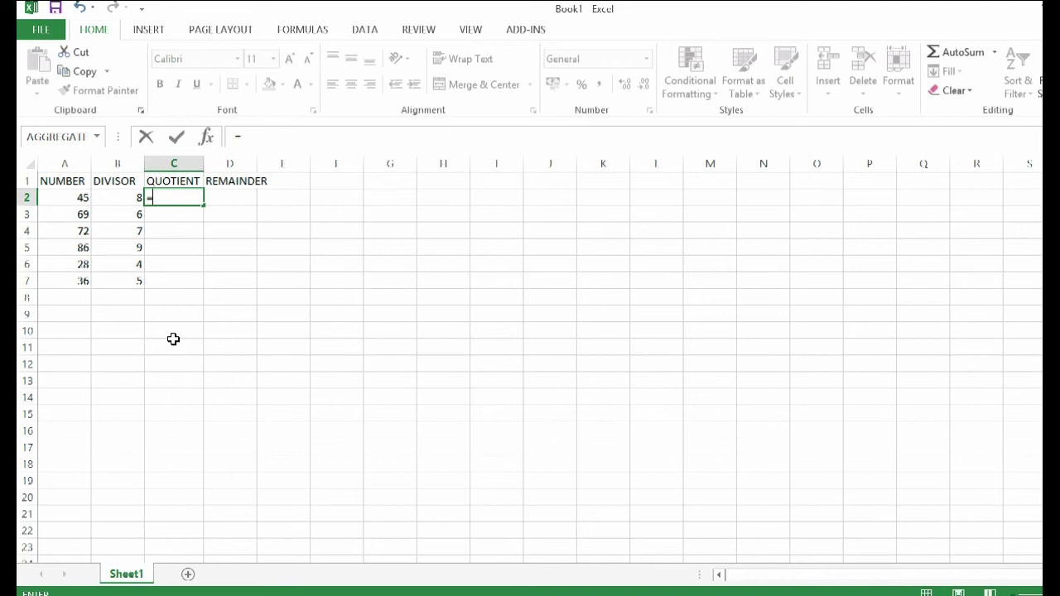
Step: Enter =ROUNDDOWN(A2/B2,0) in cell C2 under QUOTIENT and fill the formula down to C7
{"action": "type", "text": "ROU"}
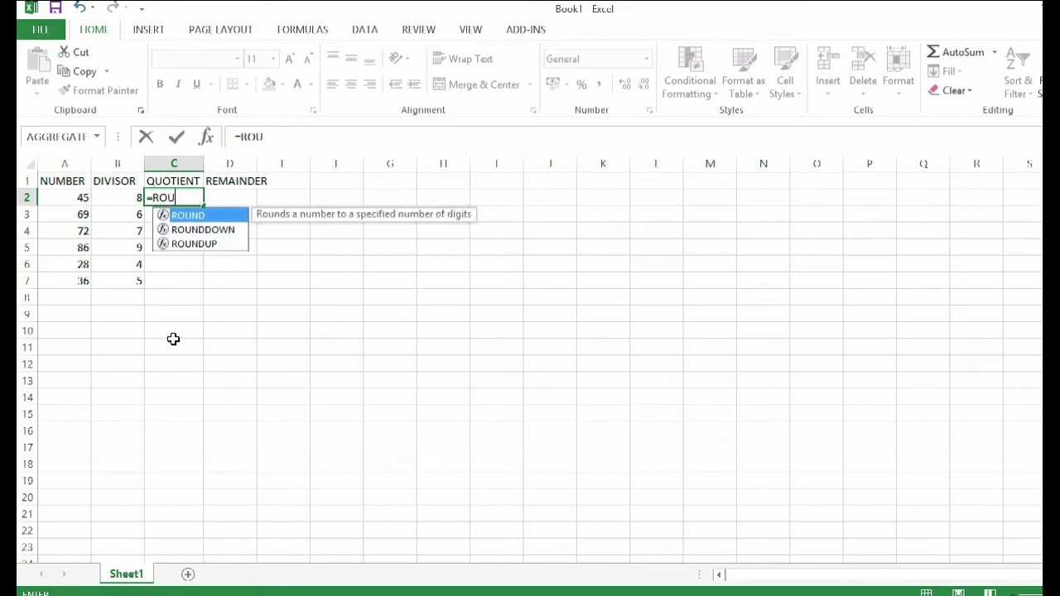
{"action": "key", "text": "Down"}
{"action": "key", "text": "Tab"}
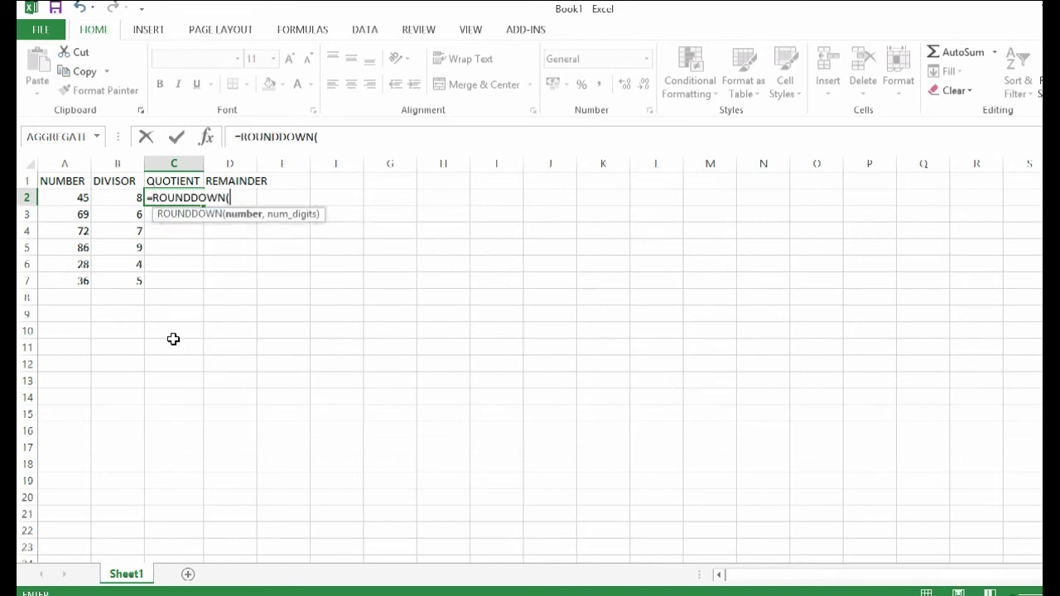
{"action": "key", "text": "Left"}
{"action": "key", "text": "Left"}
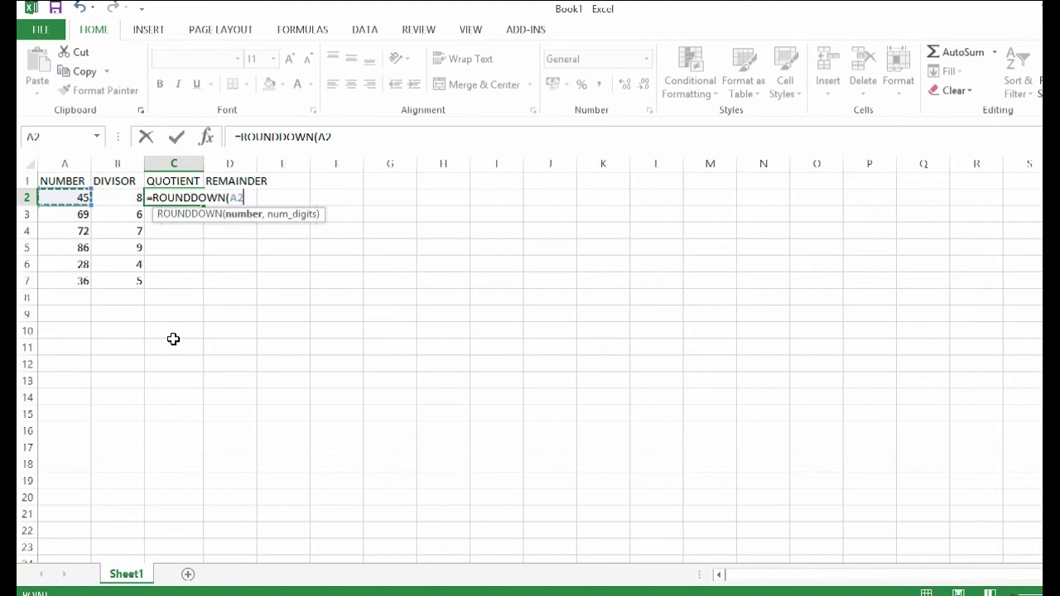
{"action": "type", "text": "/"}
{"action": "key", "text": "Left"}
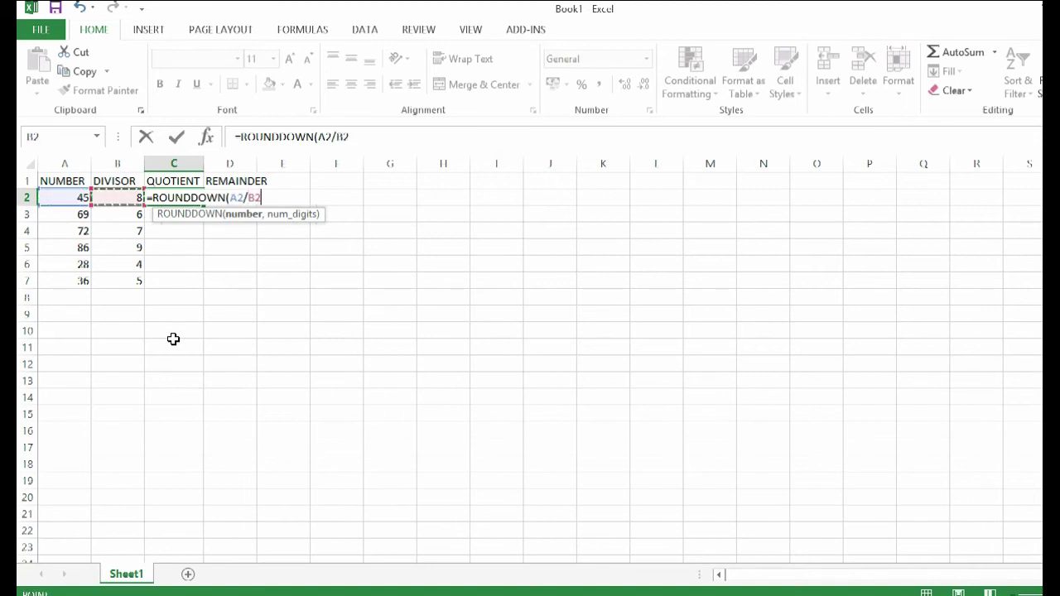
{"action": "type", "text": ",0"}
{"action": "key", "text": "Return"}
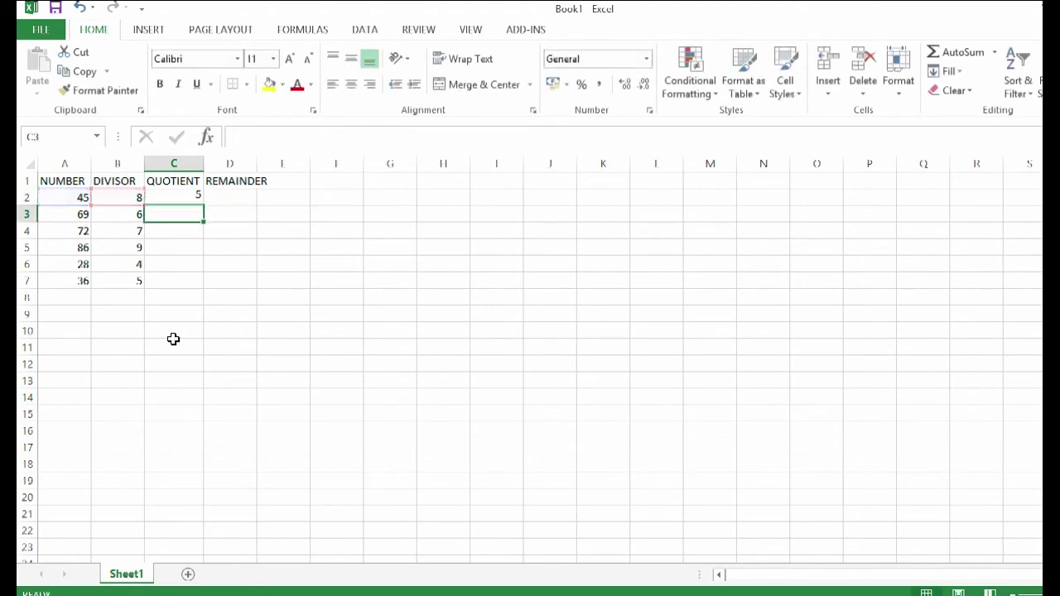
{"action": "key", "text": "Up"}
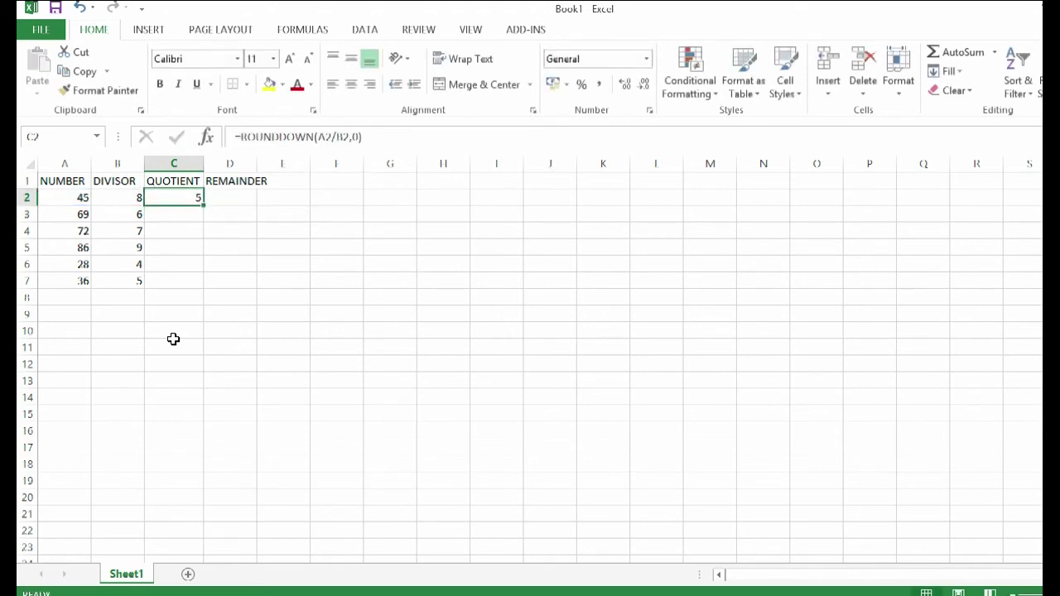
{"action": "double_click", "coordinate": [205, 207]}
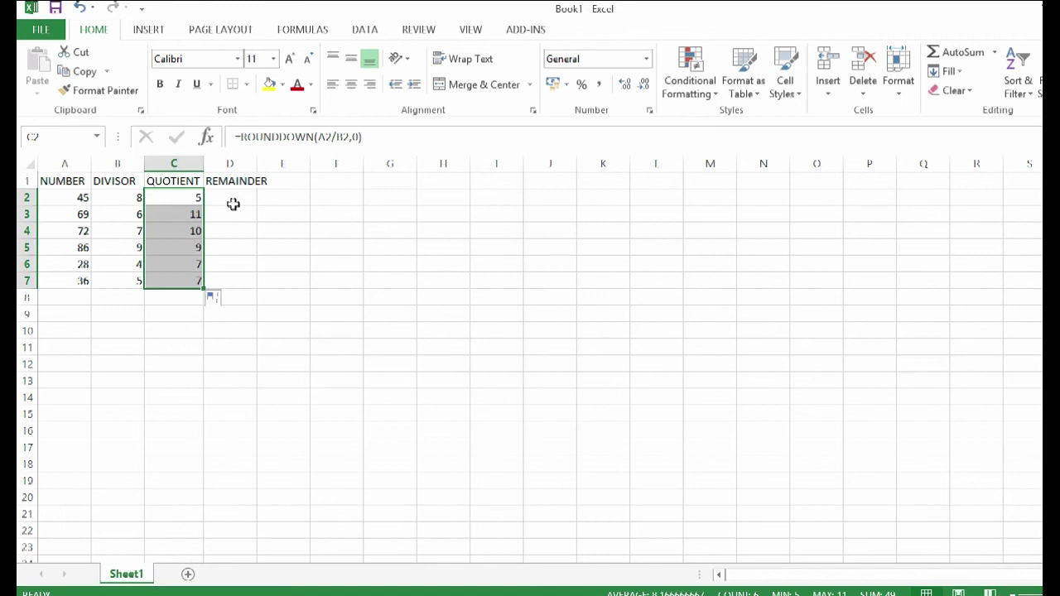
Step: Enter the formula =MOD(A2,B2) in cell D2 under REMAINDER
{"action": "left_click", "coordinate": [232, 204]}
{"action": "type", "text": "=MOD("}
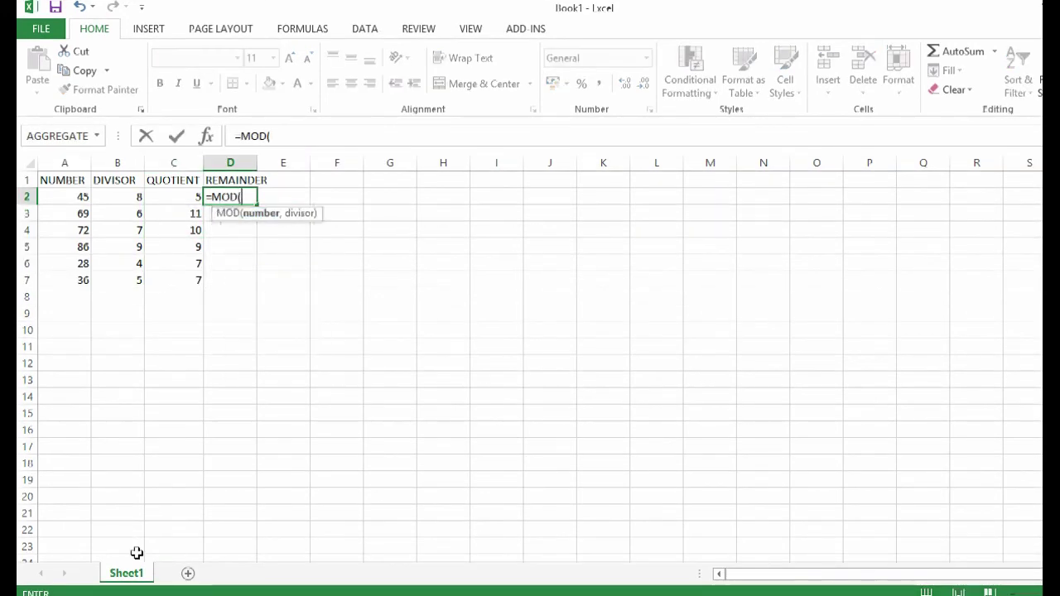
{"action": "key", "text": "Left"}
{"action": "key", "text": "Left"}
{"action": "key", "text": "Left"}
{"action": "type", "text": ","}
{"action": "key", "text": "Left"}
{"action": "key", "text": "Left"}
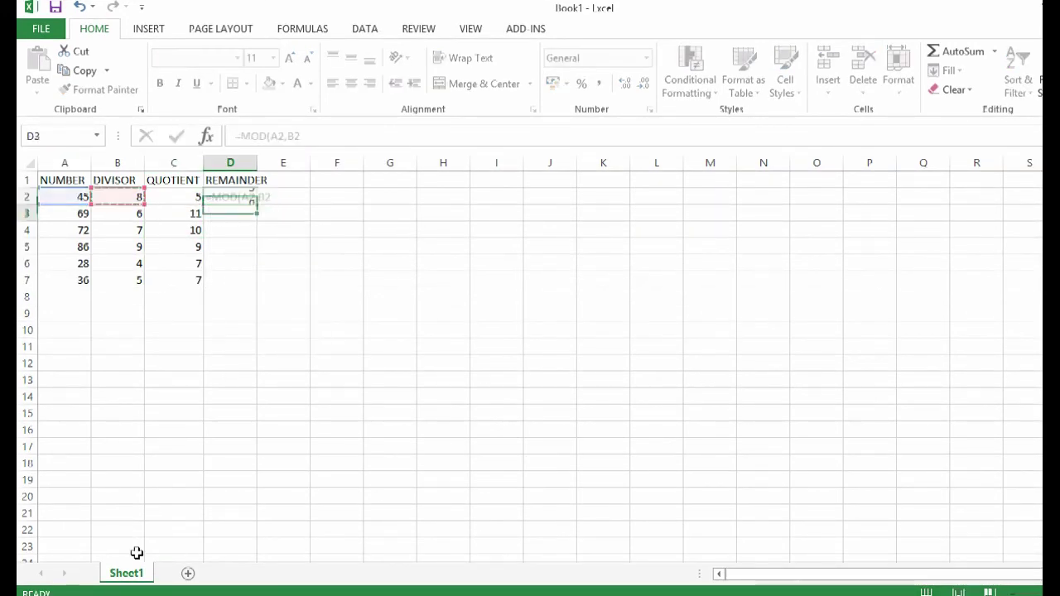
{"action": "key", "text": "ctrl+Return"}
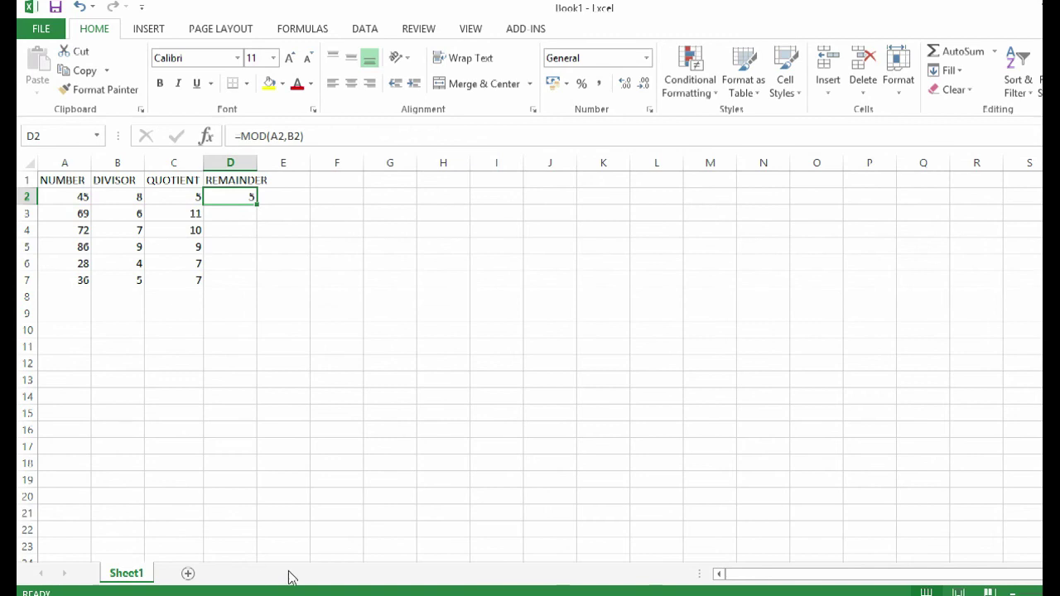
Step: Fill the MOD formula from D2 down to D7 and autofit the width of column D
{"action": "double_click", "coordinate": [257, 204]}
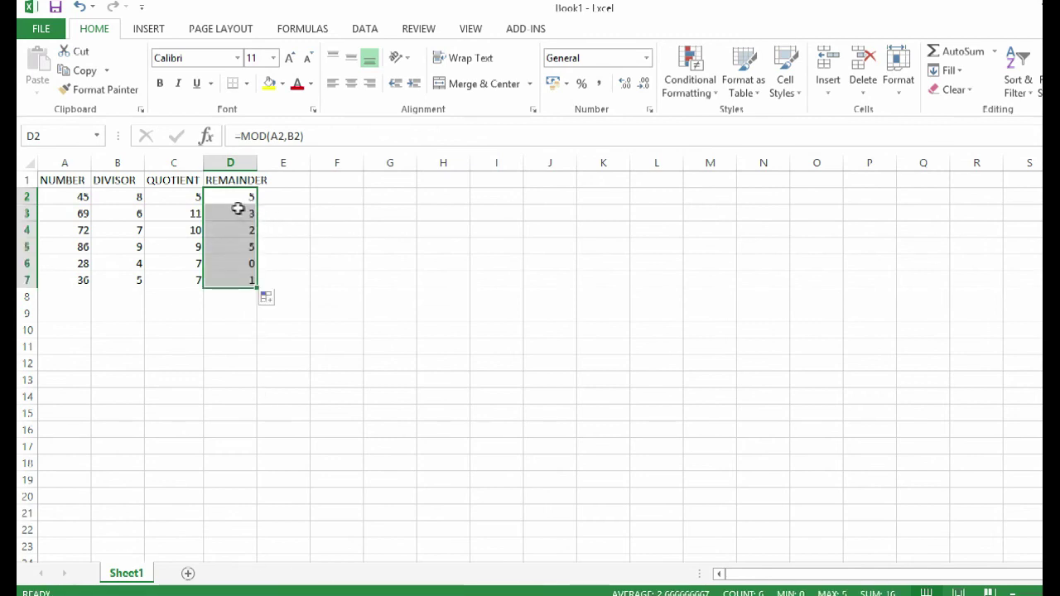
{"action": "left_click", "coordinate": [233, 199]}
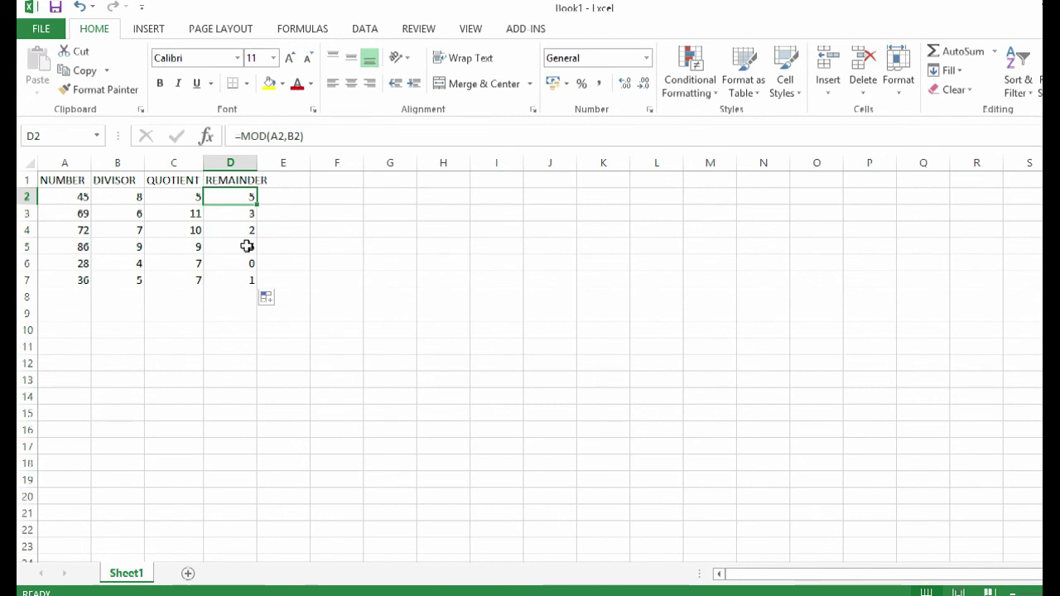
{"action": "double_click", "coordinate": [256, 164]}
Step: Enter the column heading CHECK in cell E1
{"action": "left_click", "coordinate": [309, 181]}
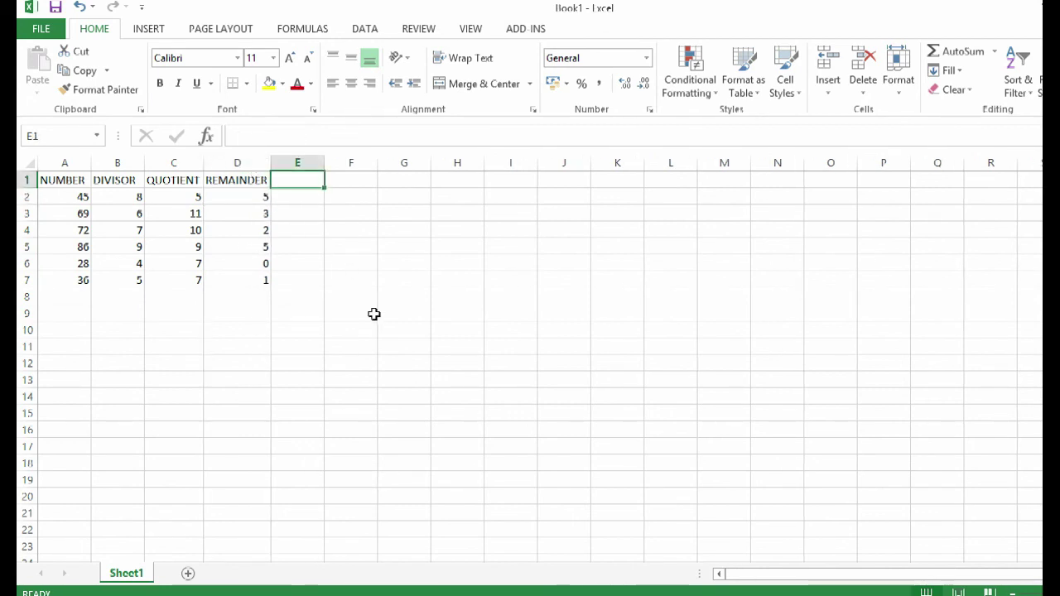
{"action": "type", "text": "CHECK"}
{"action": "key", "text": "Return"}
Step: Enter =(C2*B2)+D2 in cell E2 under CHECK and fill the formula down to E7
{"action": "type", "text": "="}
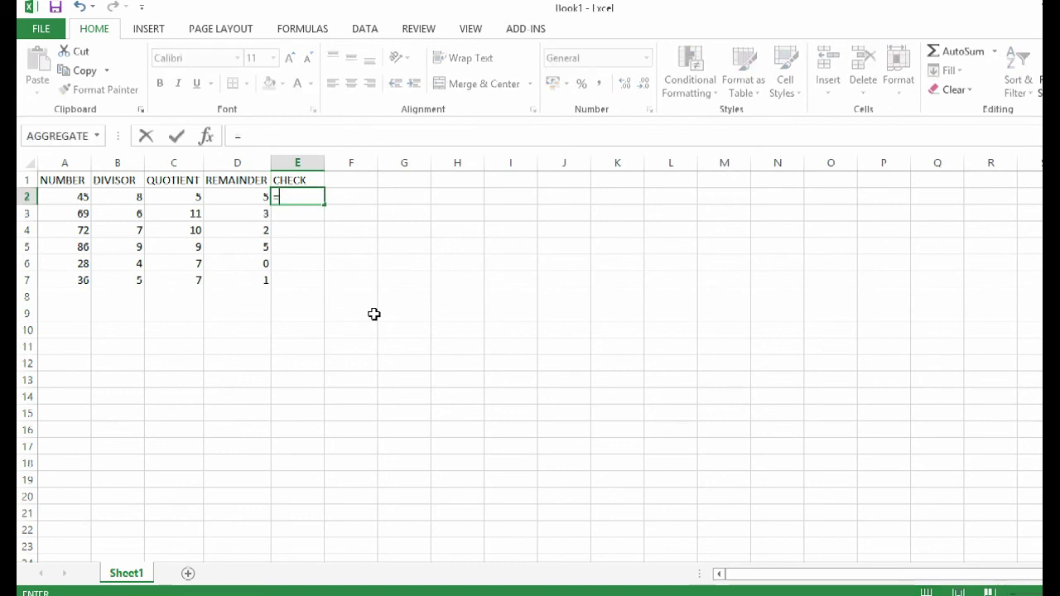
{"action": "type", "text": "("}
{"action": "key", "text": "Left"}
{"action": "key", "text": "Left"}
{"action": "type", "text": "*"}
{"action": "key", "text": "Left"}
{"action": "key", "text": "Left"}
{"action": "key", "text": "Left"}
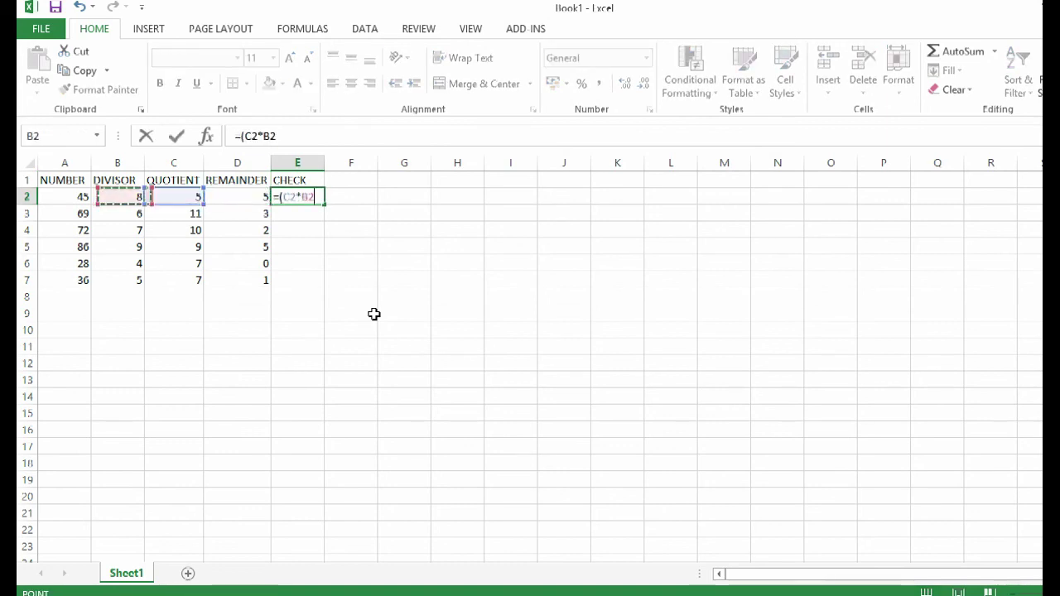
{"action": "type", "text": ")+"}
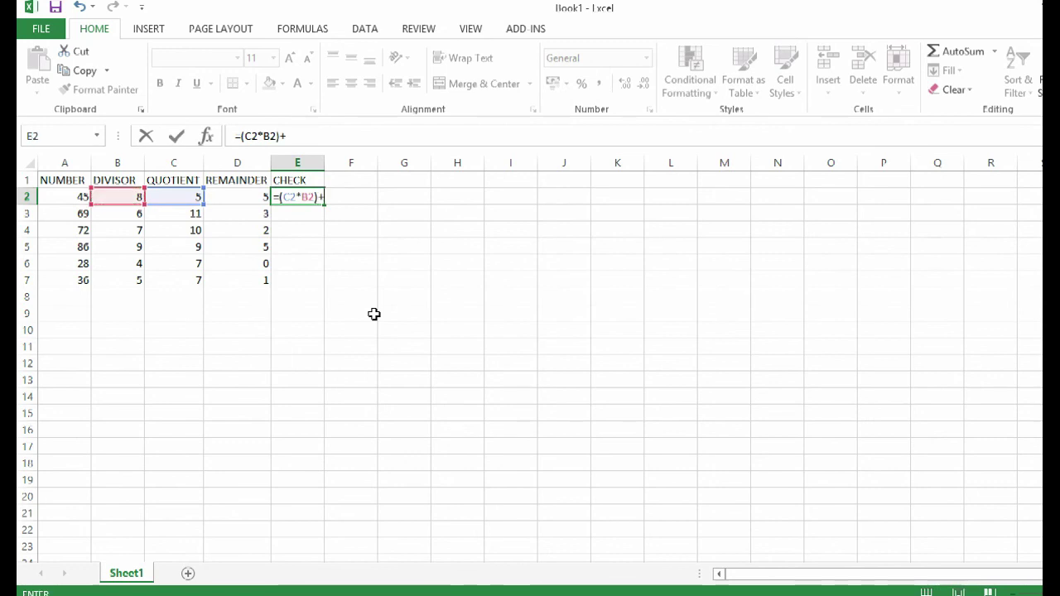
{"action": "key", "text": "Left"}
{"action": "key", "text": "Return"}
{"action": "key", "text": "Up"}
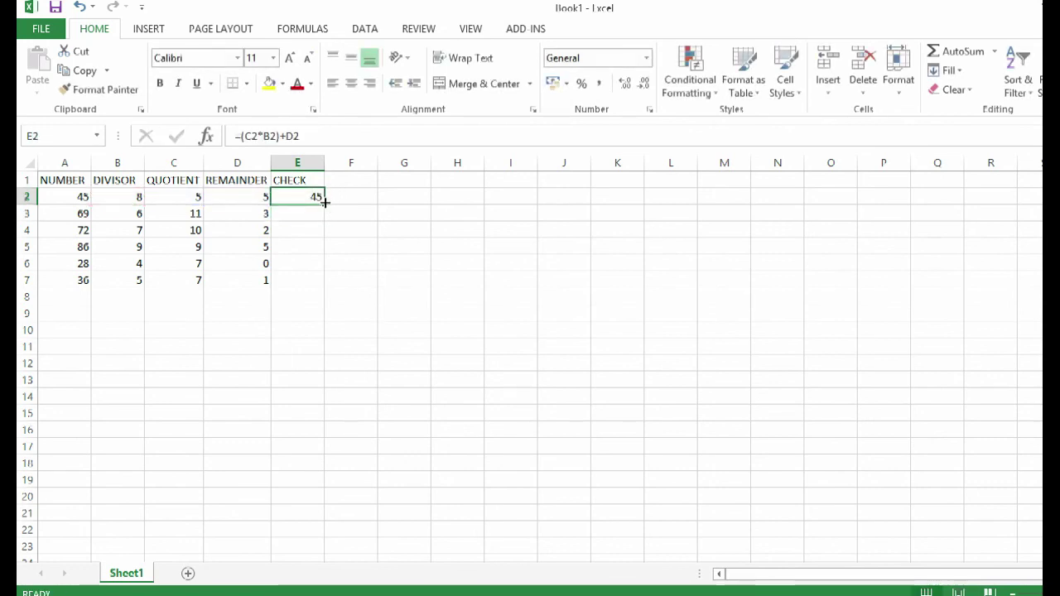
{"action": "double_click", "coordinate": [323, 204]}
{"action": "left_click", "coordinate": [315, 200]}
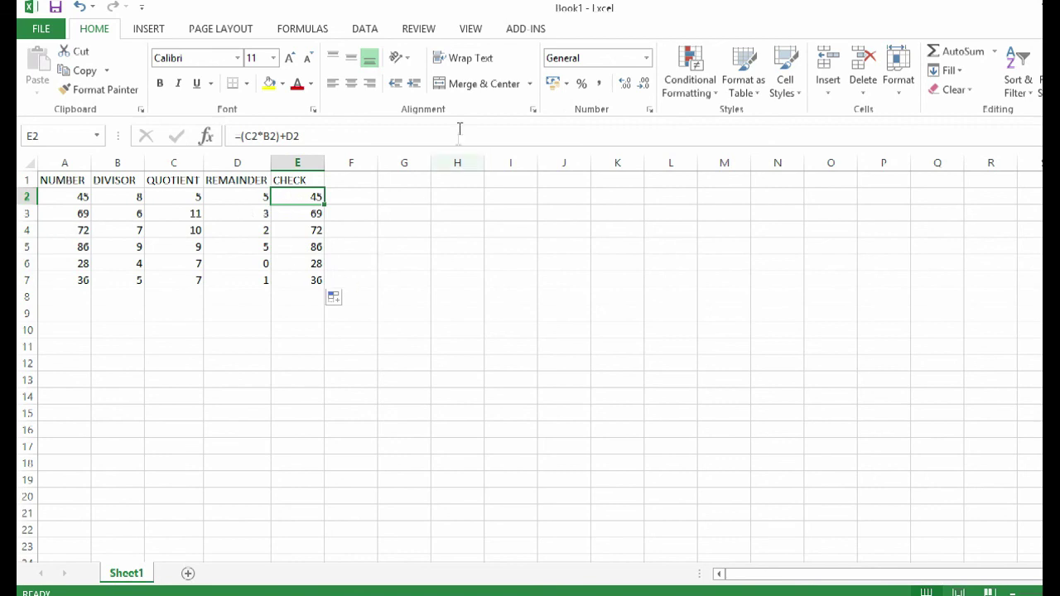